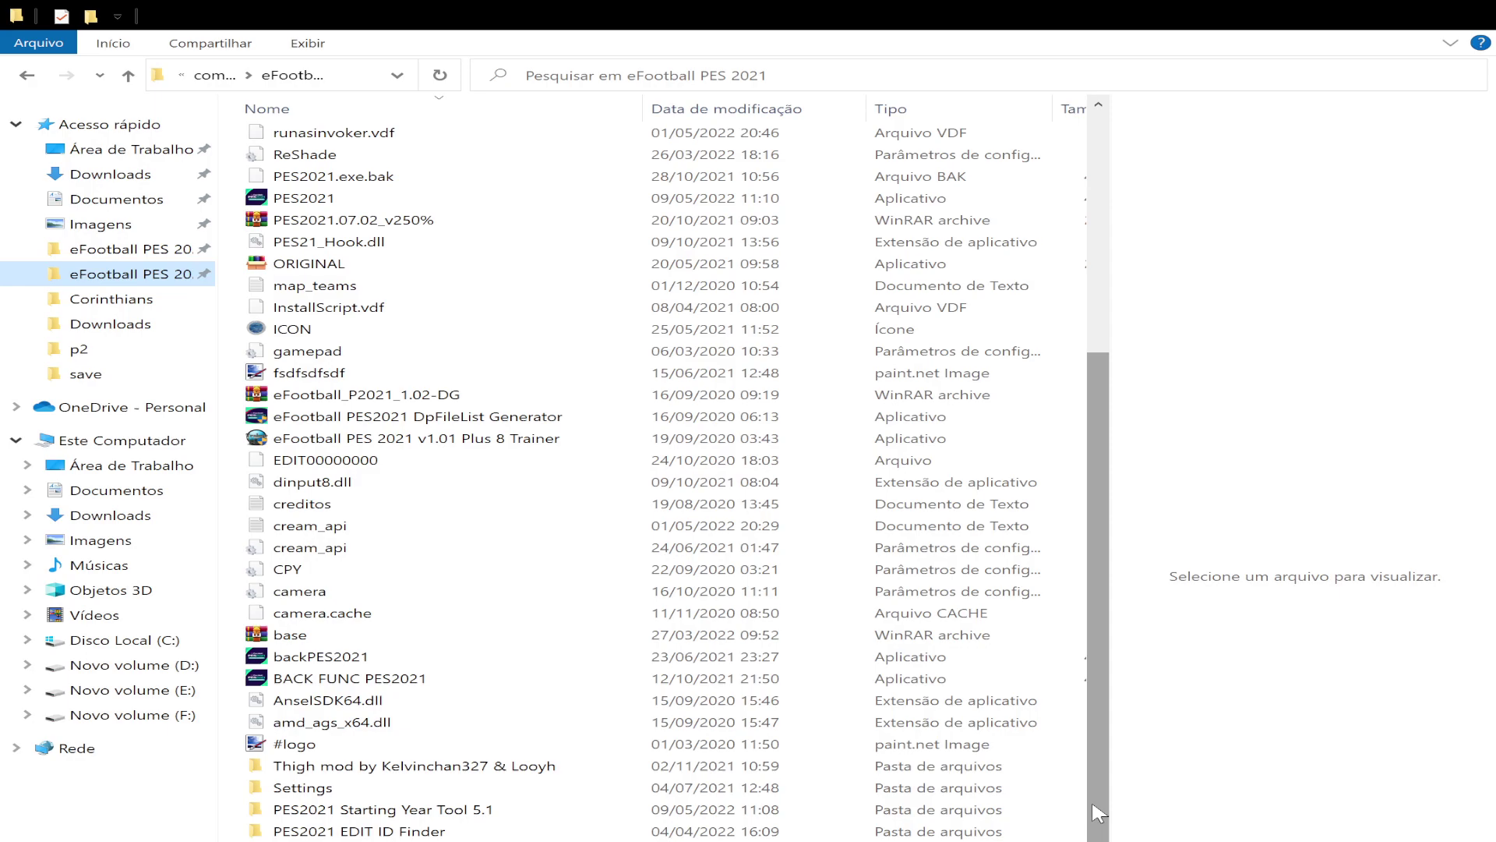
Look through the files and subfolders of the eFootball PES 2021 game folder.
left_click_drag(1099, 813, 1105, 791)
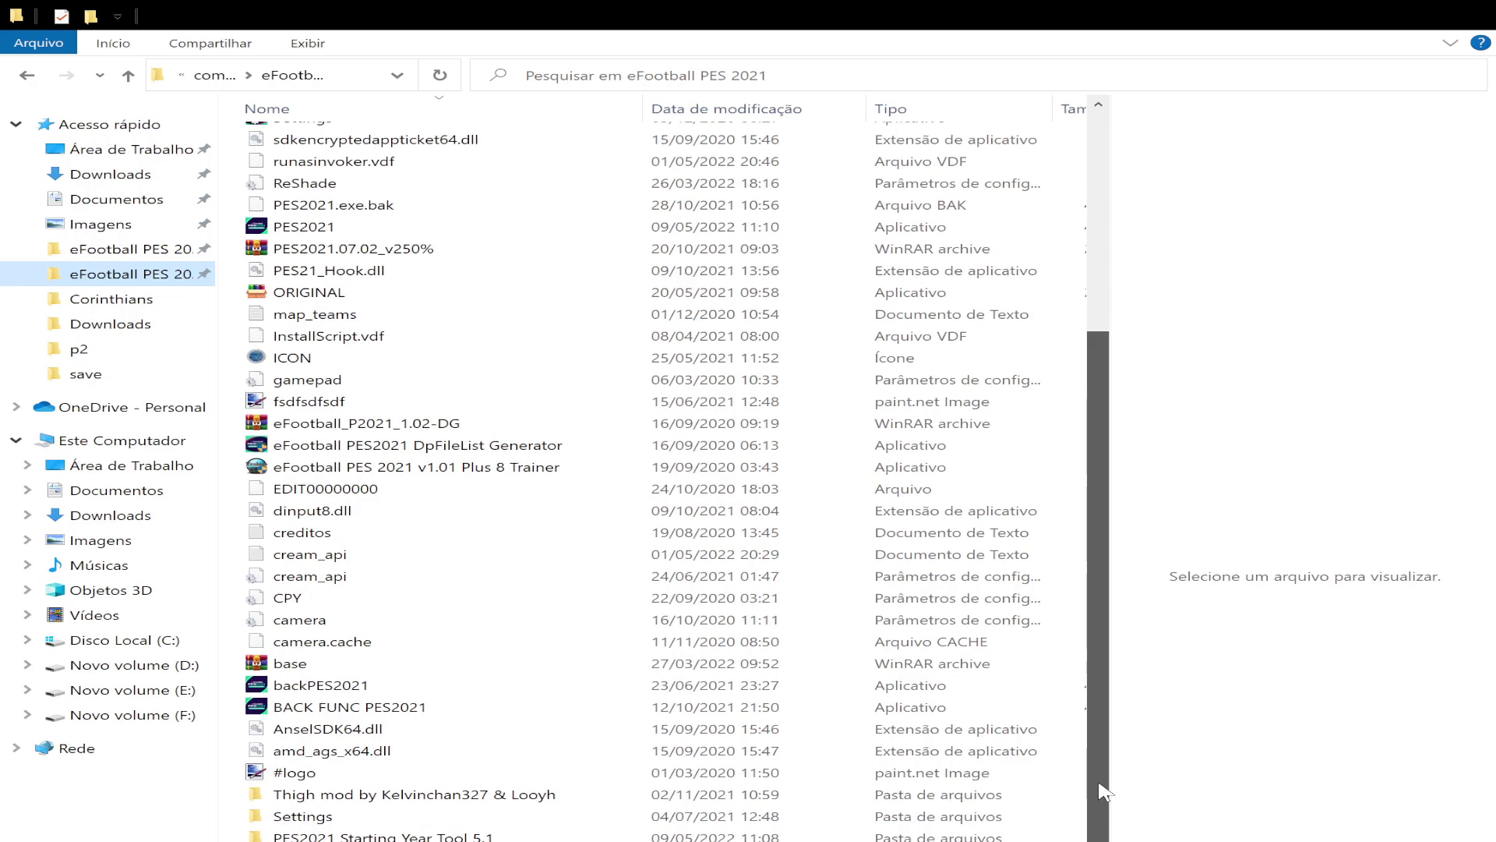
left_click_drag(1105, 791, 1134, 561)
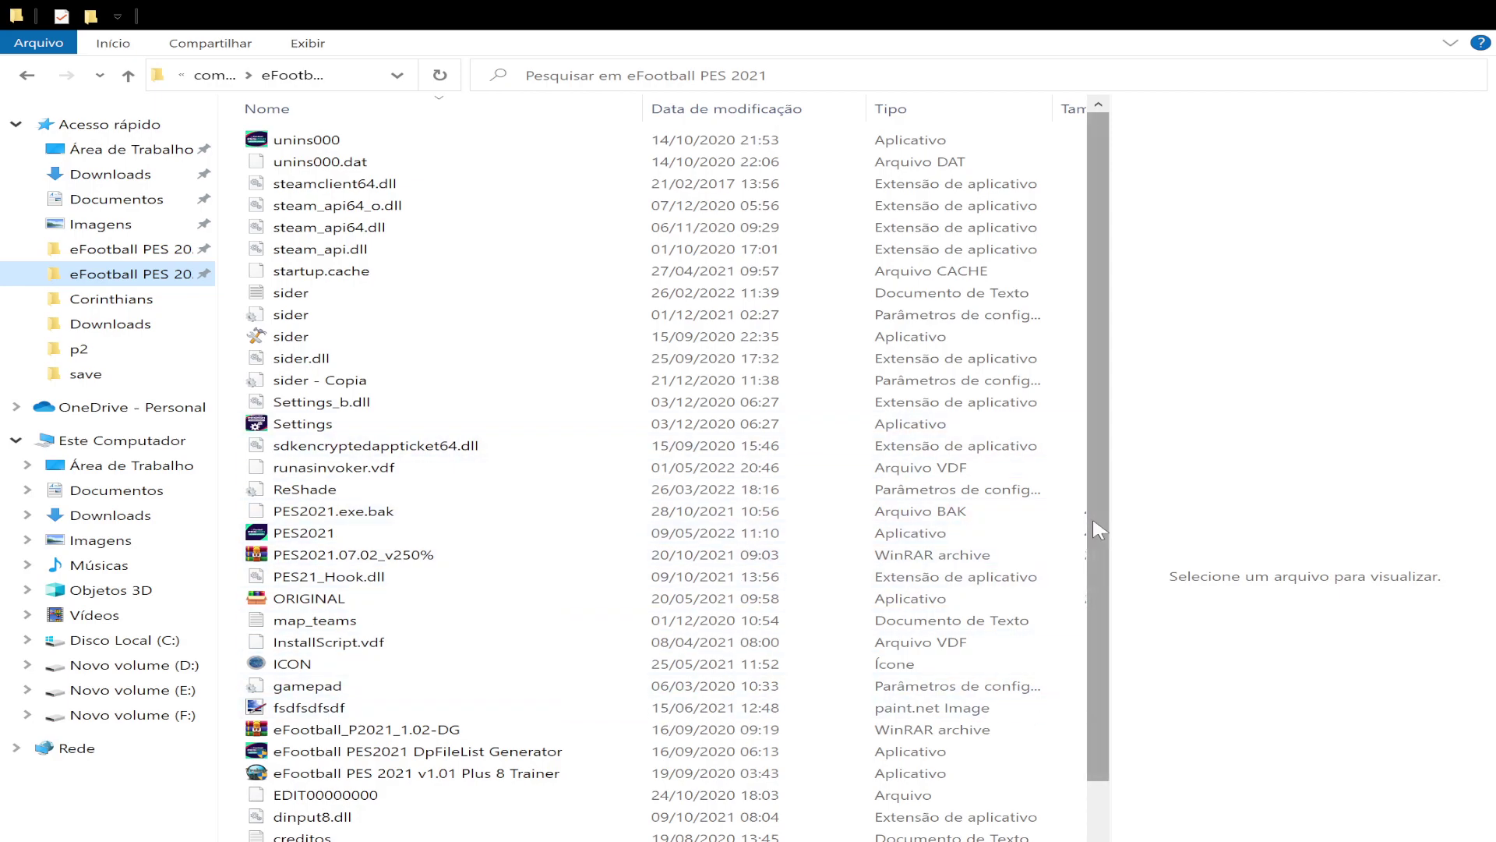
left_click_drag(1093, 521, 1101, 819)
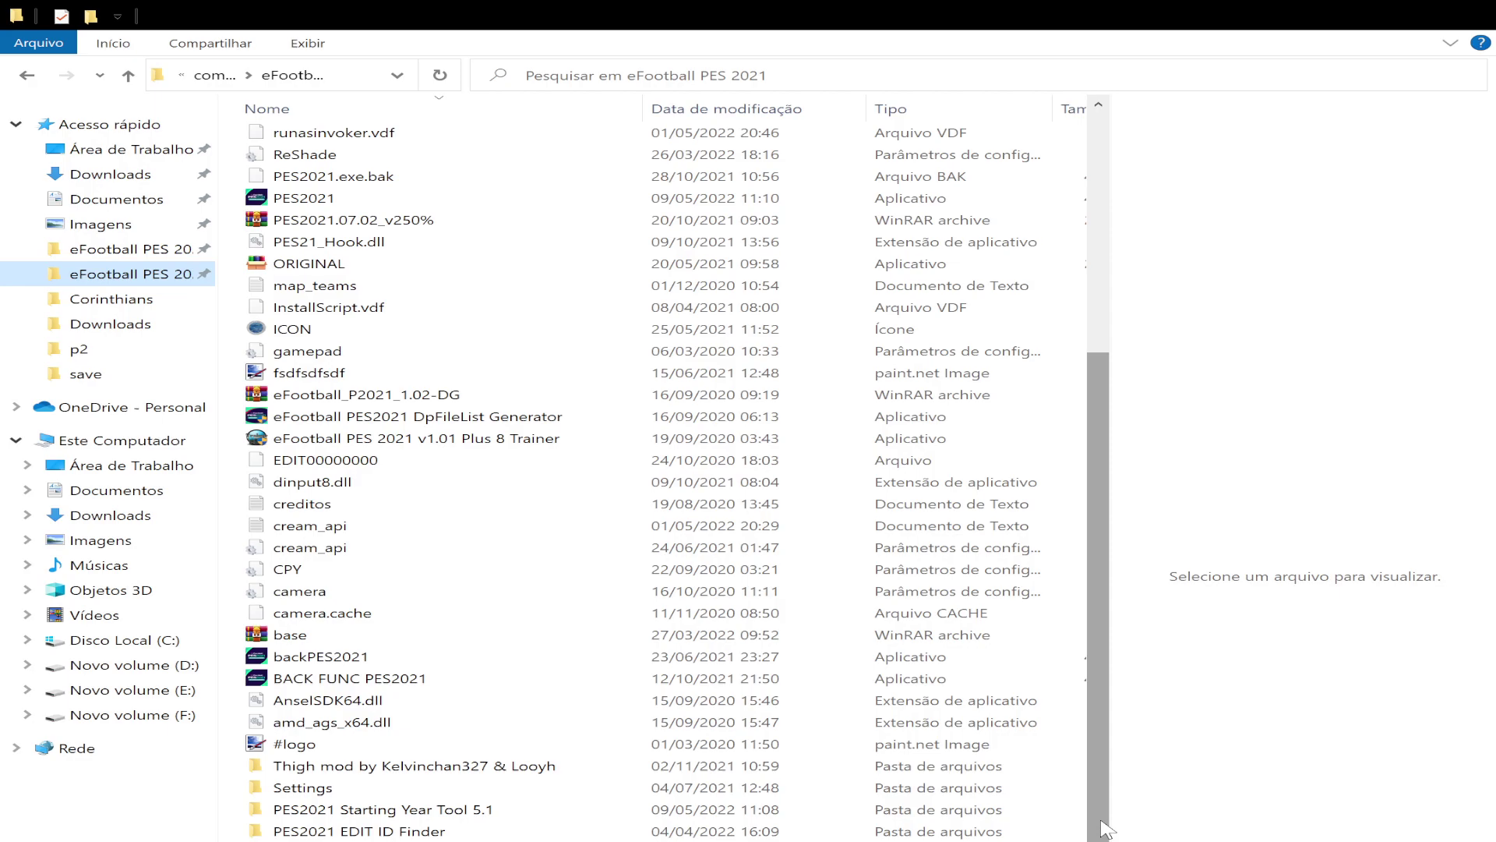
left_click_drag(1107, 832, 1101, 649)
left_click_drag(1101, 514, 1115, 777)
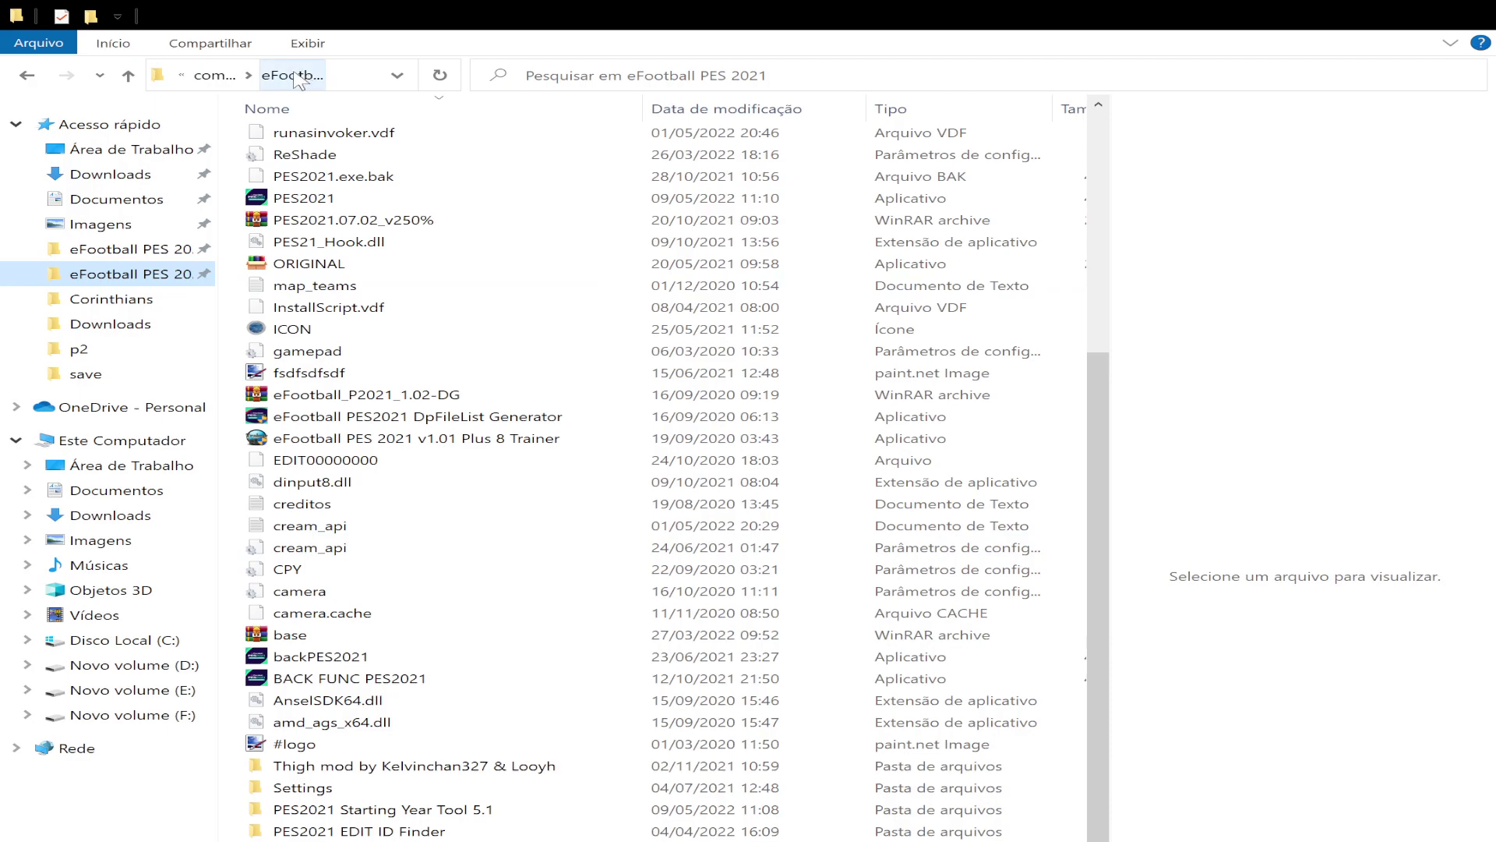
left_click_drag(1093, 375, 1091, 163)
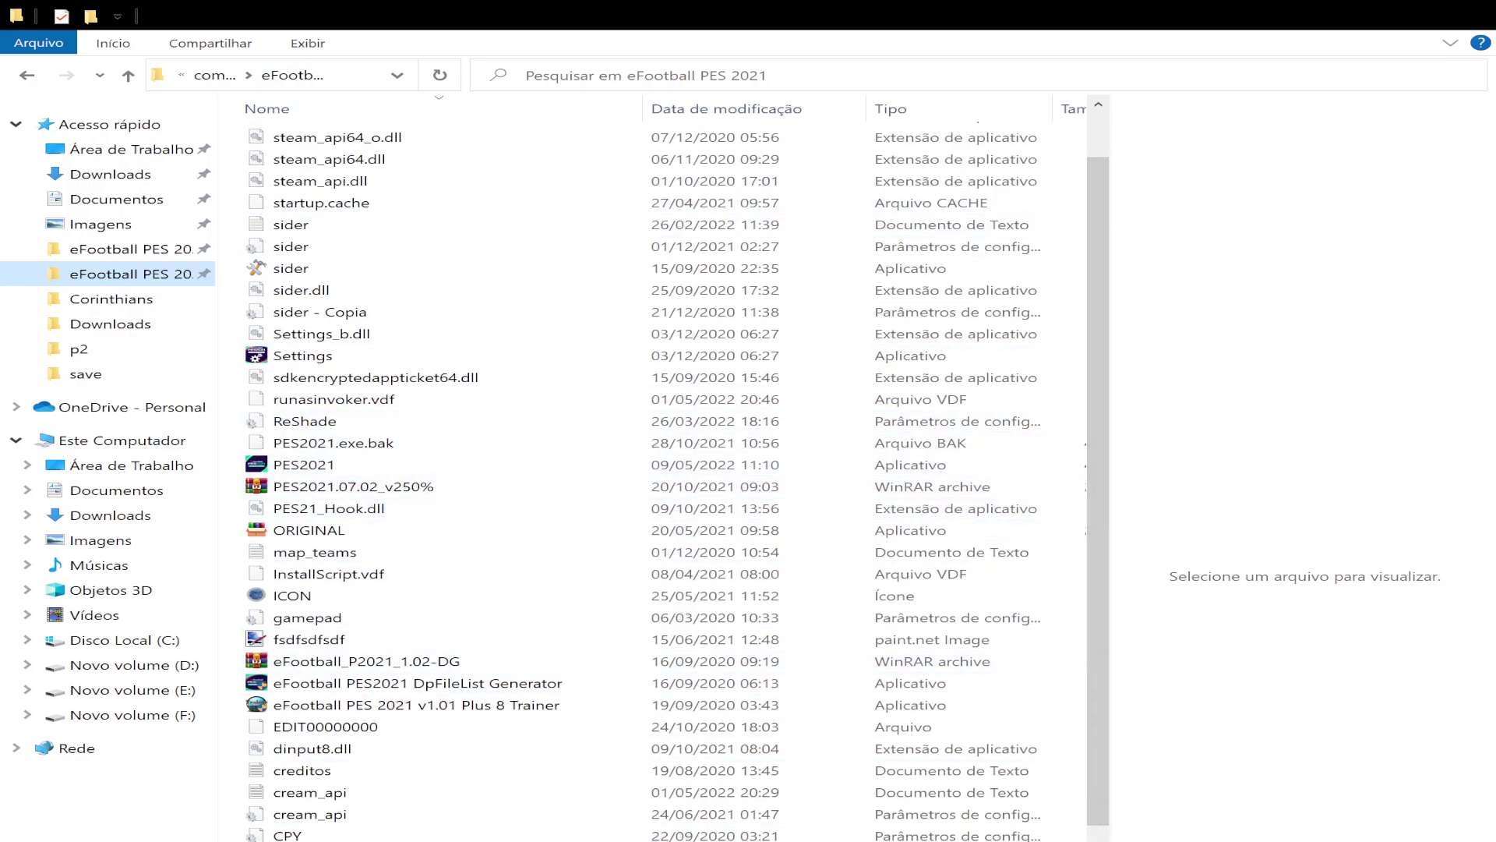
left_click_drag(1106, 576, 1102, 833)
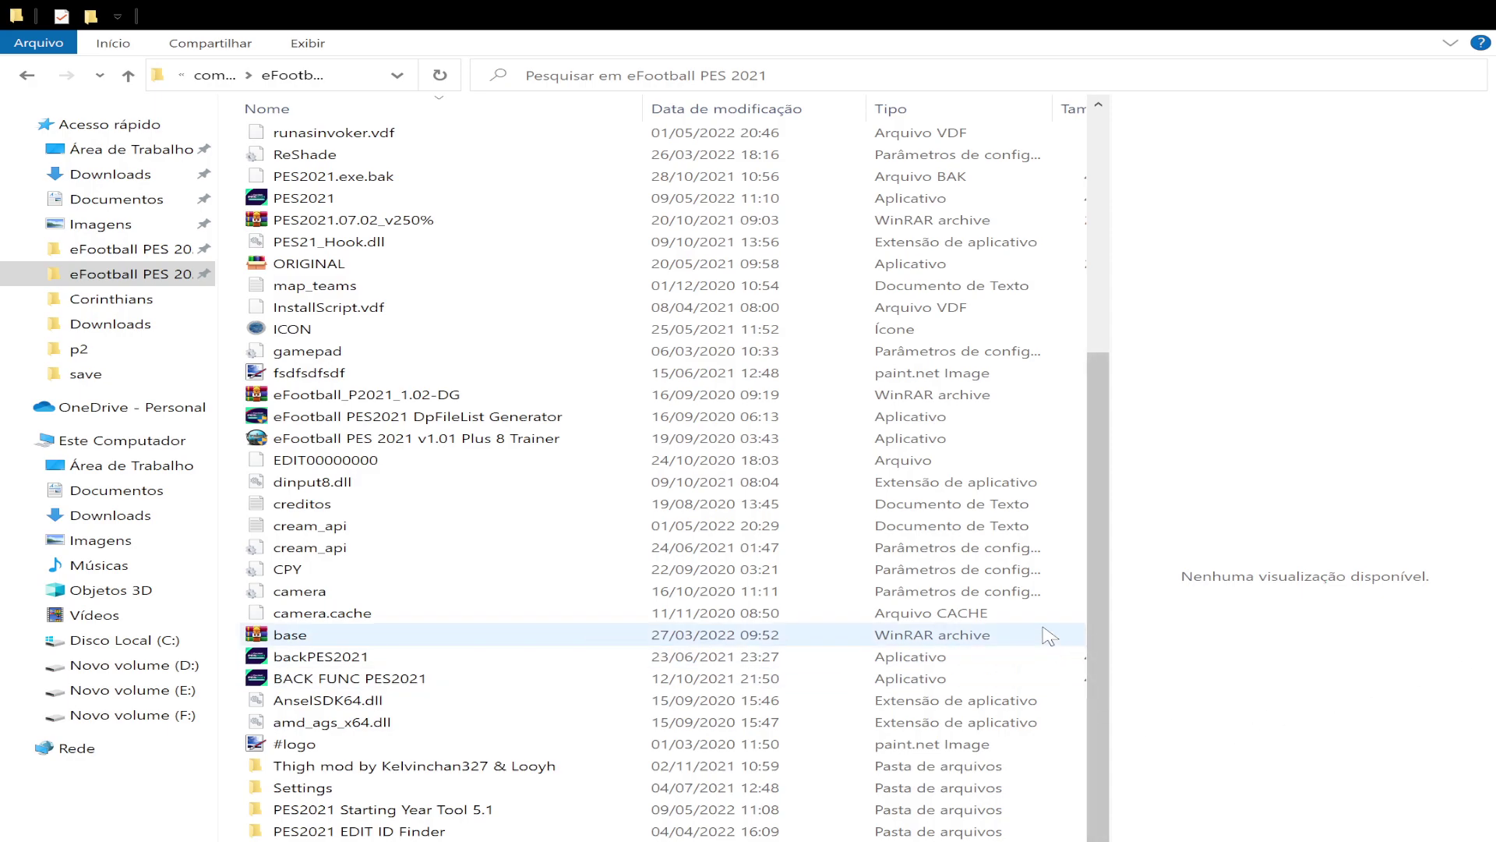
left_click(235, 489)
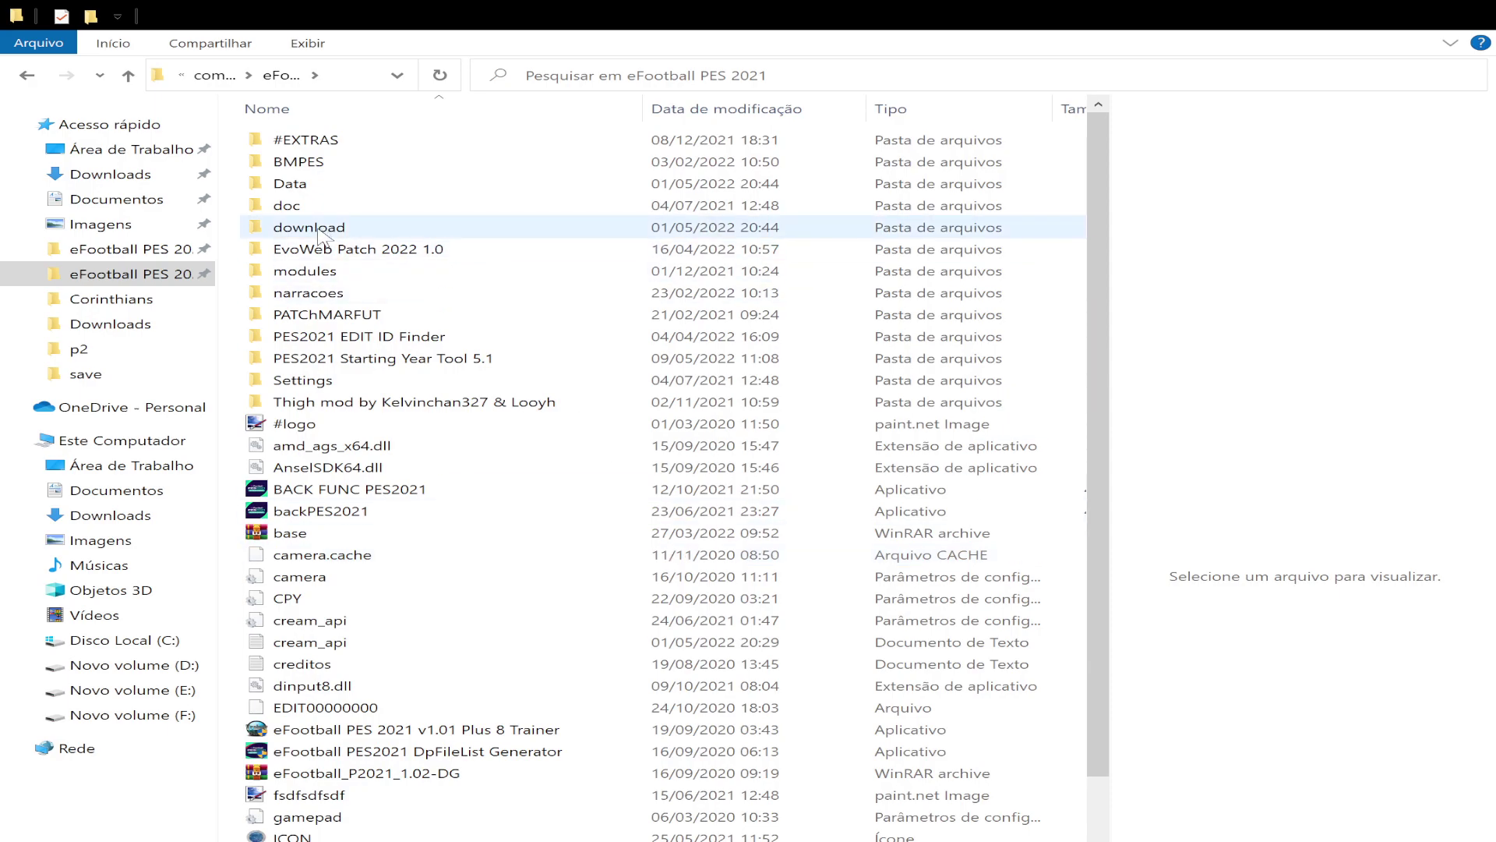
Locate the BMPES and PATChMARFUT folders, and view the EvoWeb Patch 2022 1.0 folder before returning to the game folder.
left_click(320, 163)
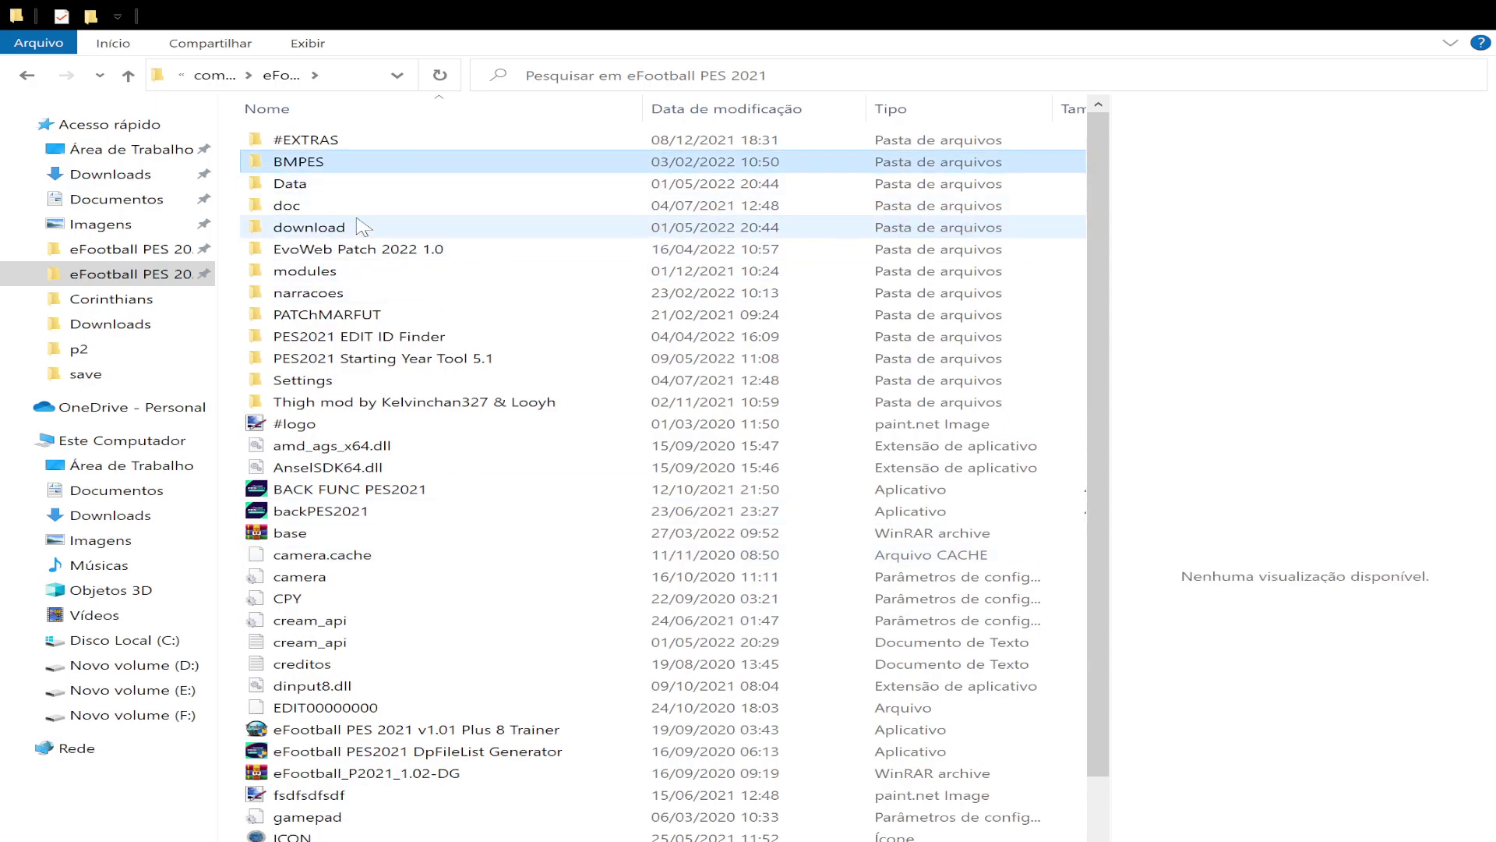
left_click(351, 315)
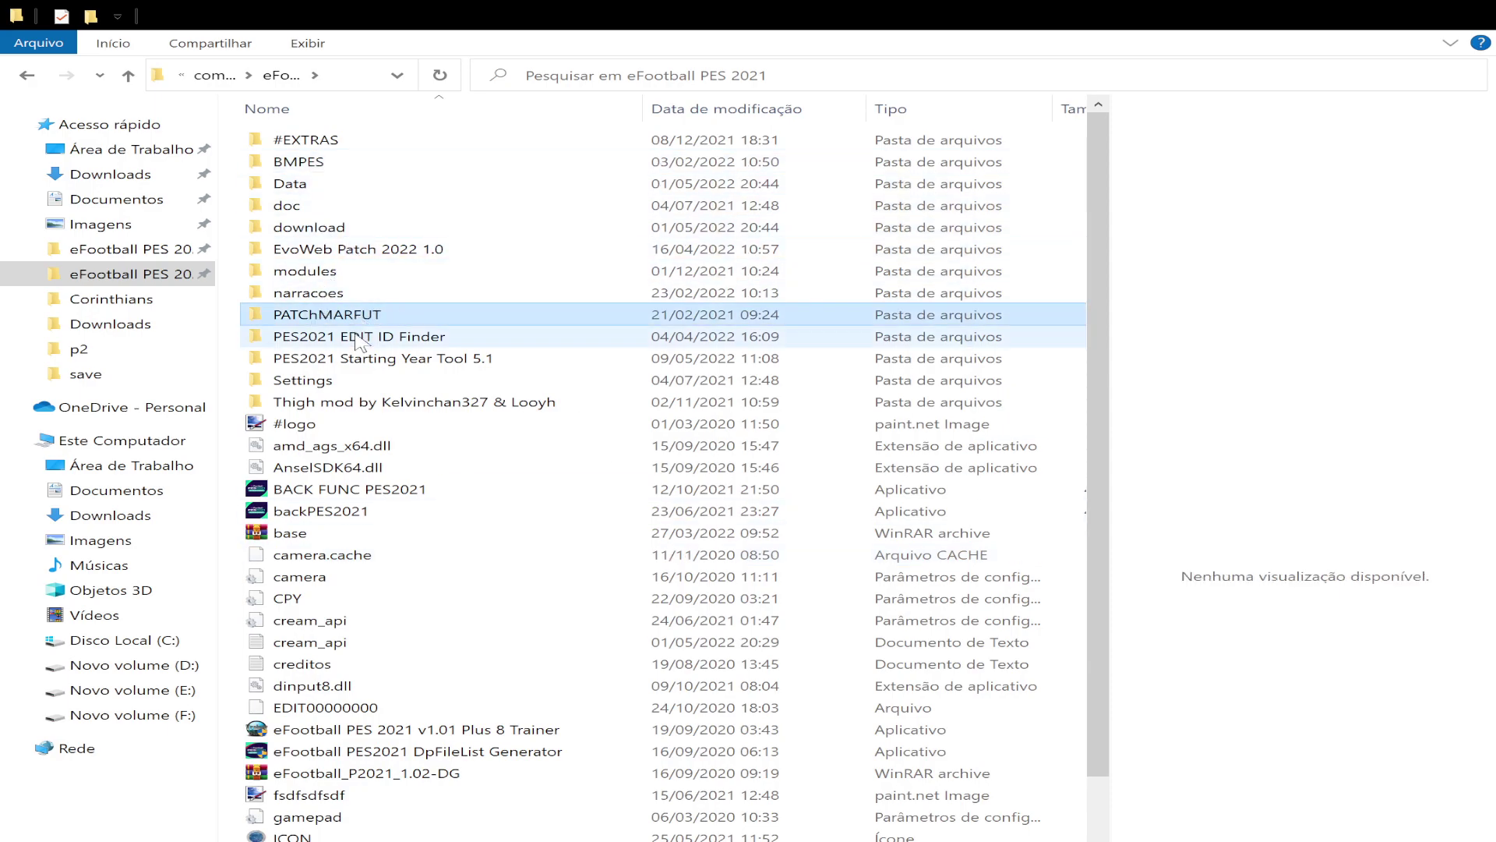
left_click(342, 251)
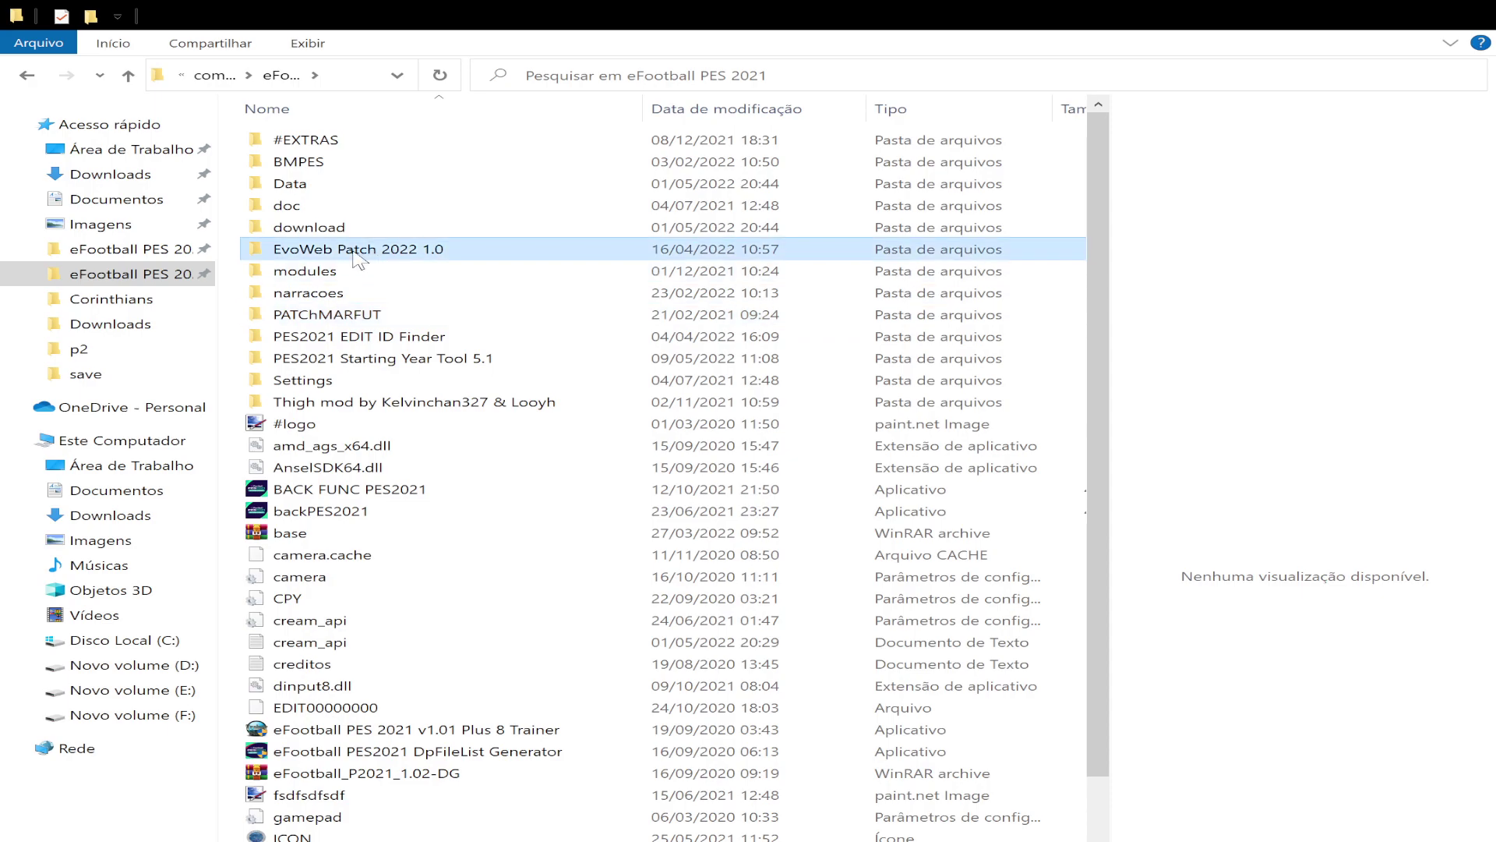
double_click(345, 256)
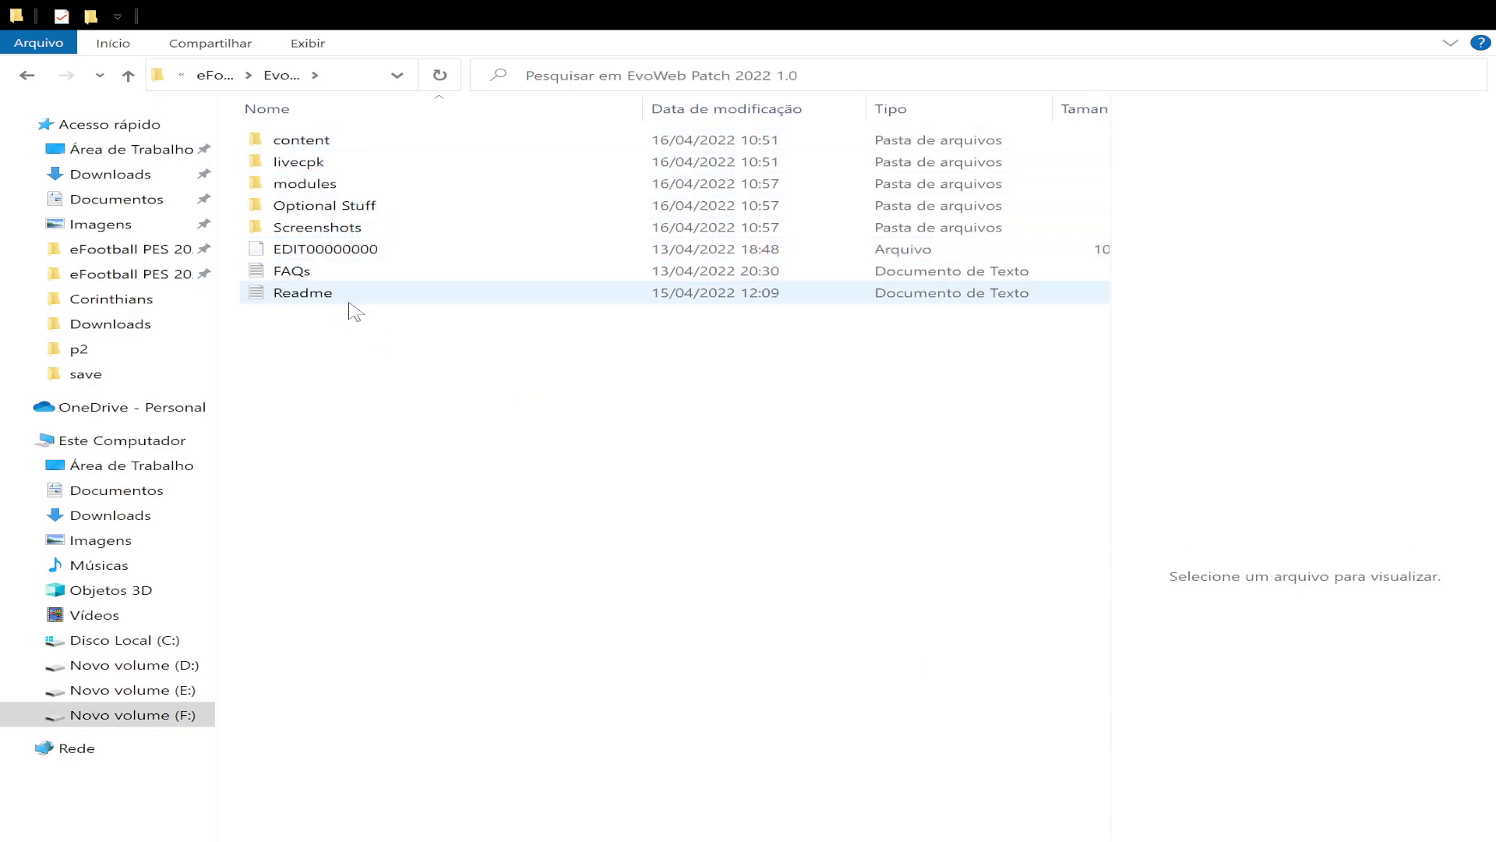
left_click(27, 75)
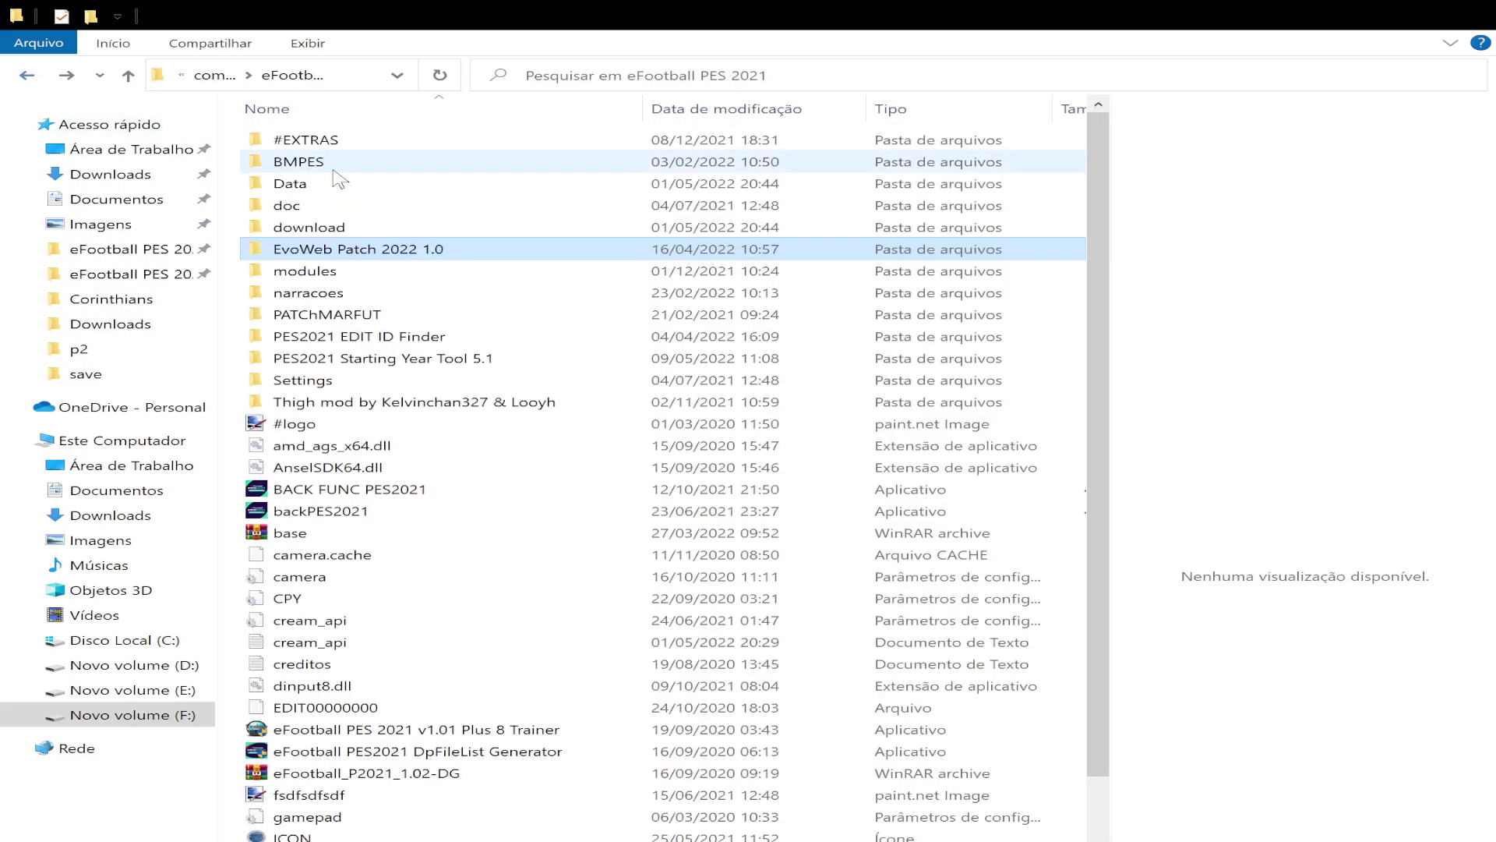
View the contents of the BMPES folder and the PATChMARFUT folder, returning to the game folder after each.
double_click(334, 161)
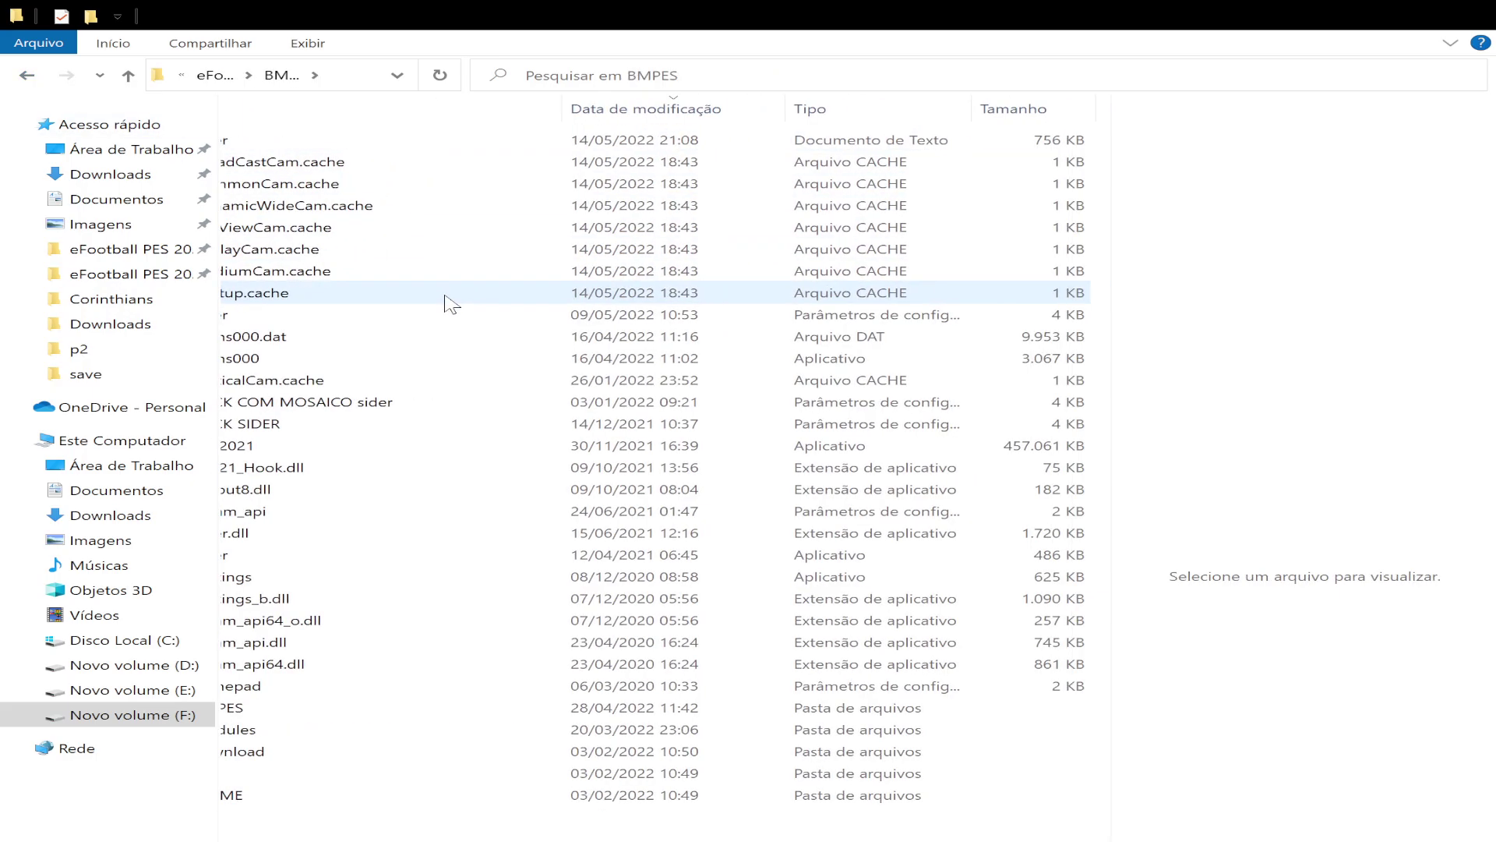
left_click(27, 75)
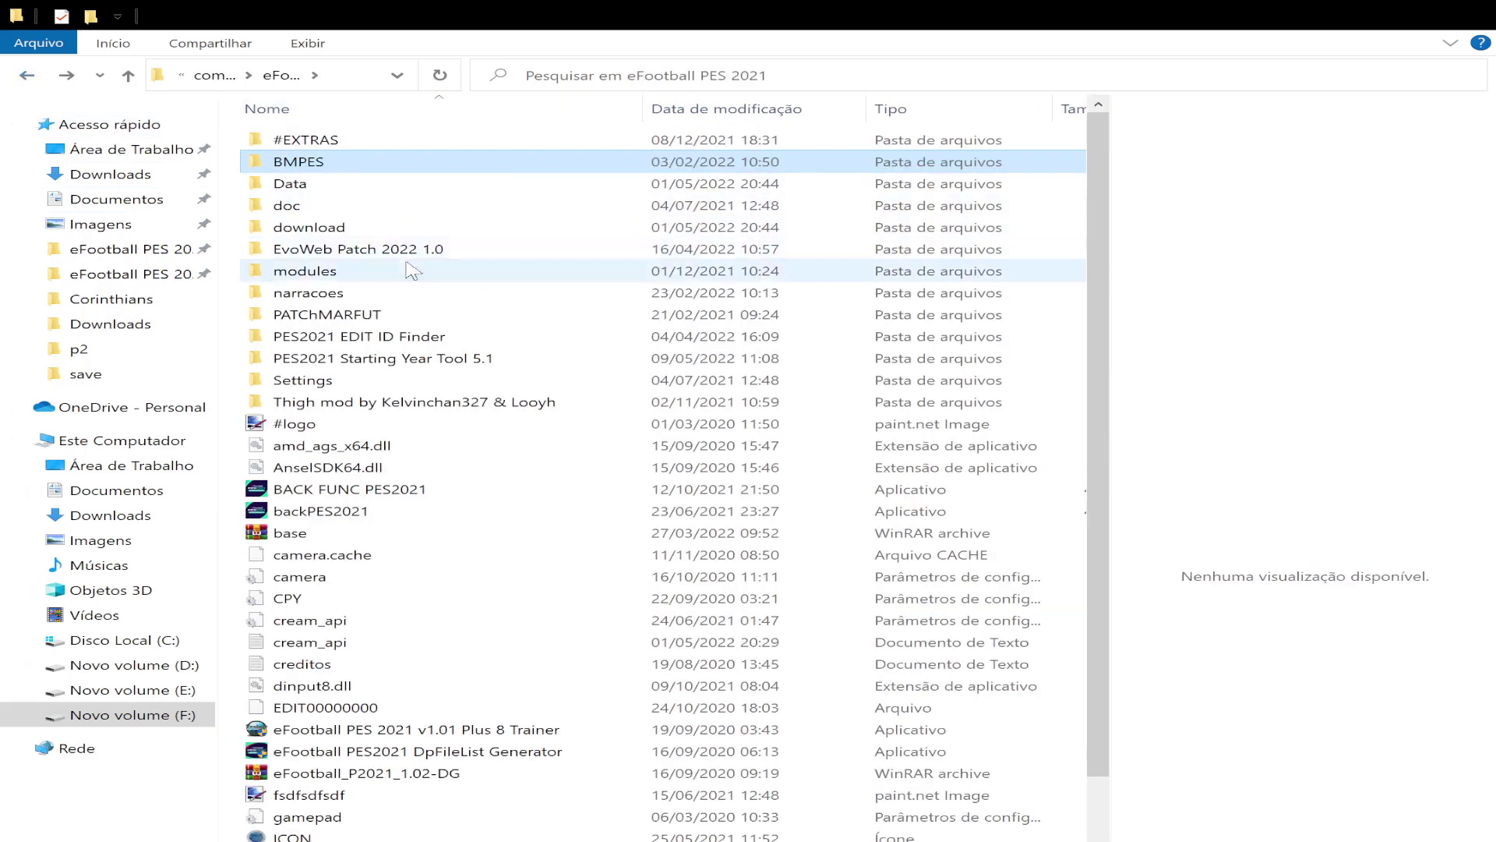
double_click(400, 326)
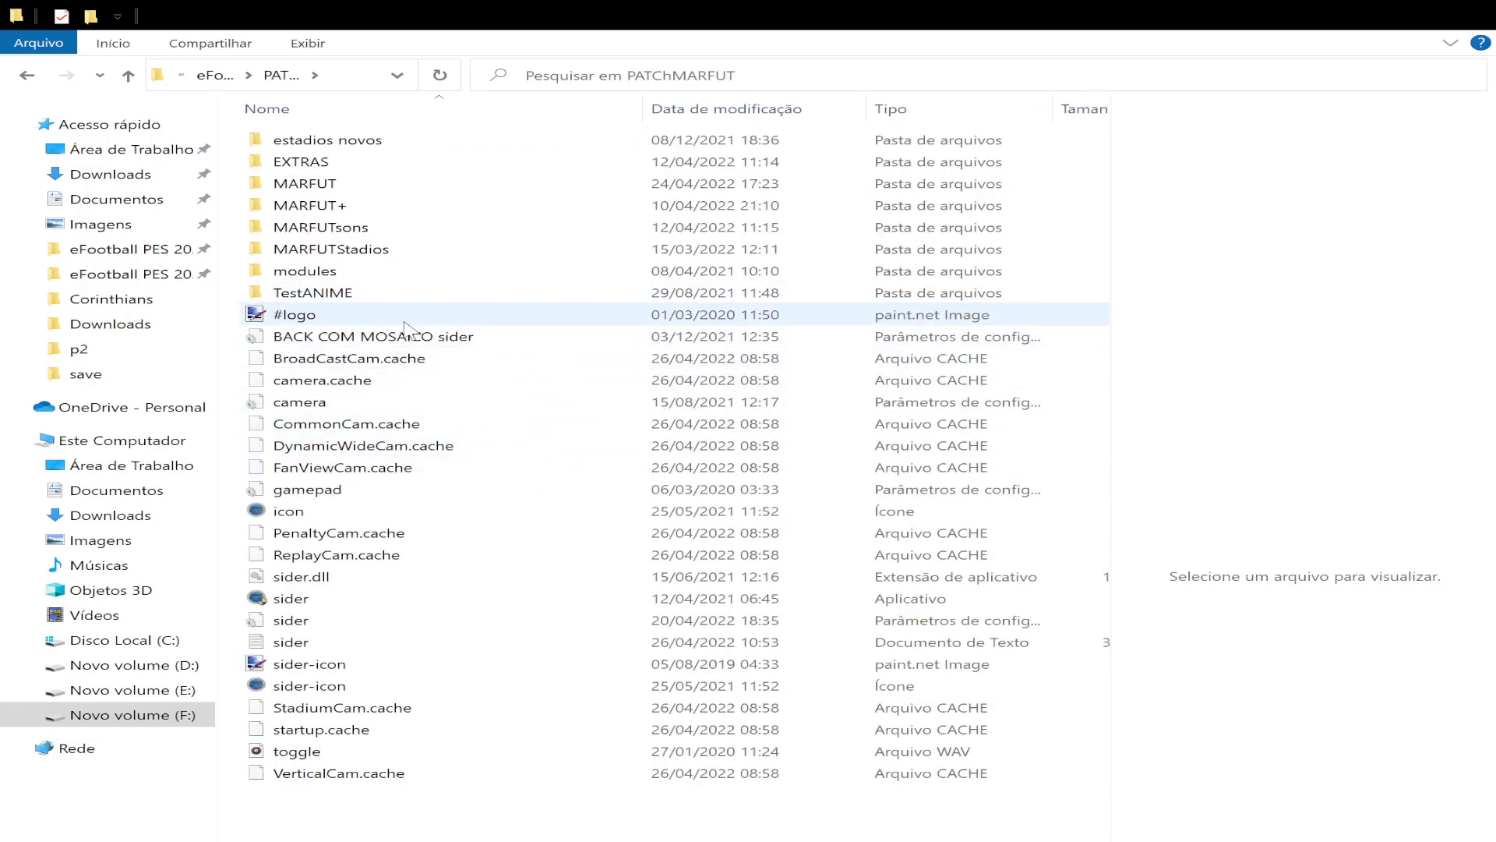
left_click(27, 74)
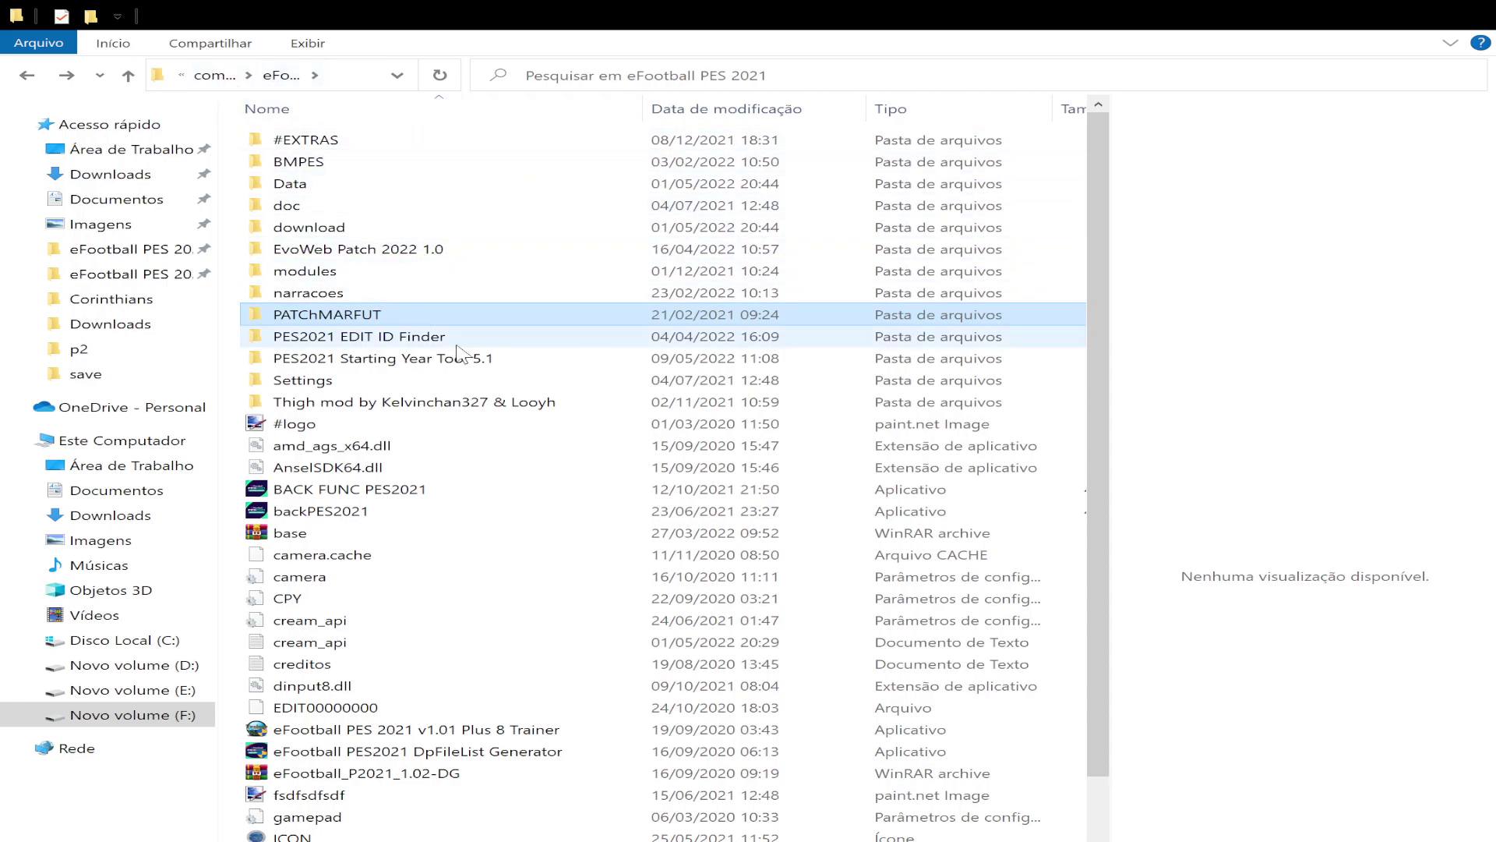
Recheck the files inside the PATChMARFUT and BMPES patch folders, ending back in the eFootball PES 2021 folder.
double_click(379, 323)
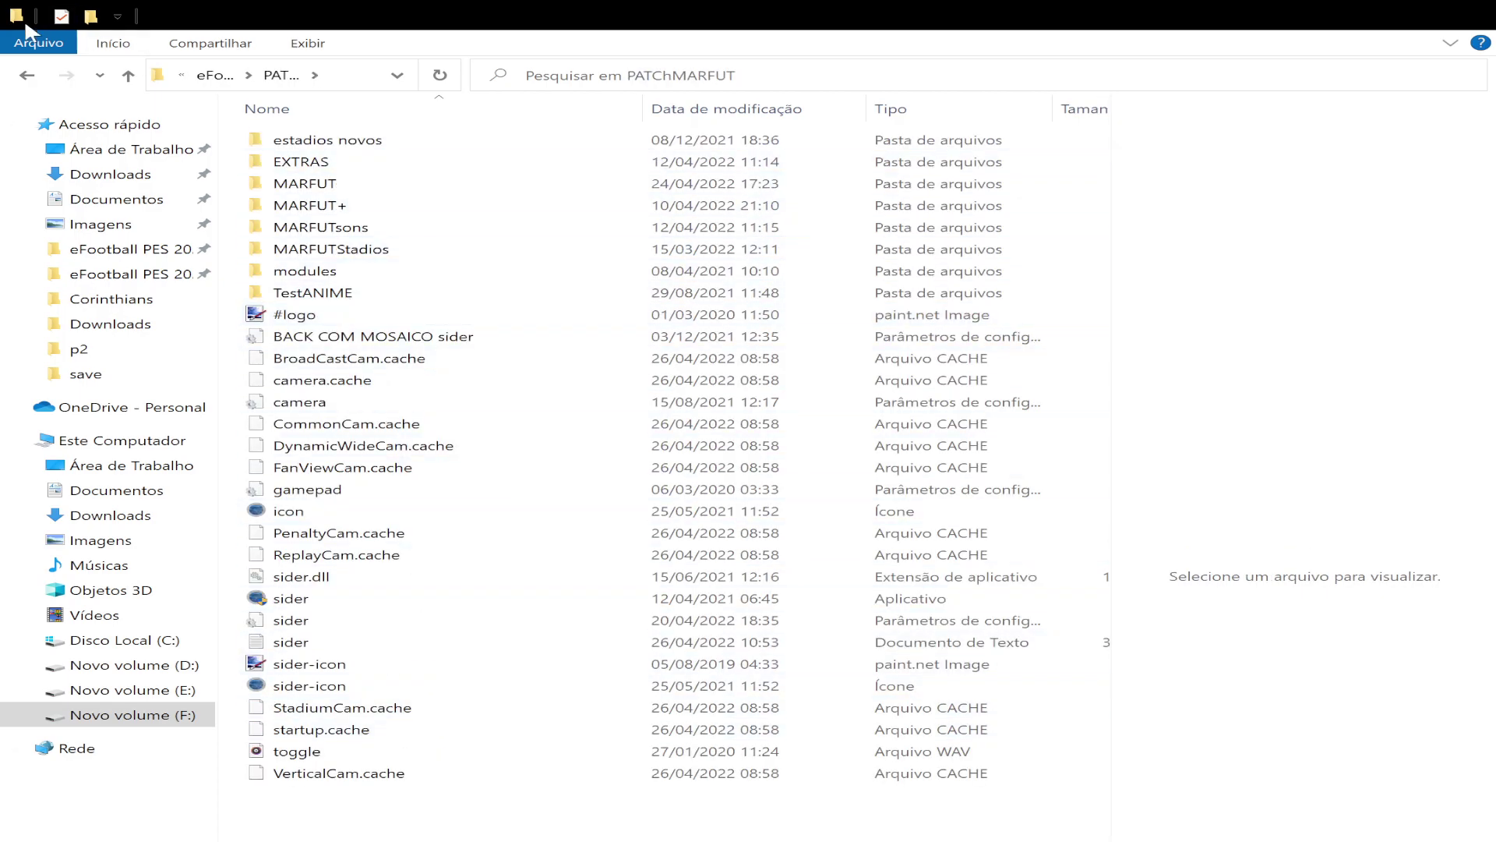
left_click(26, 75)
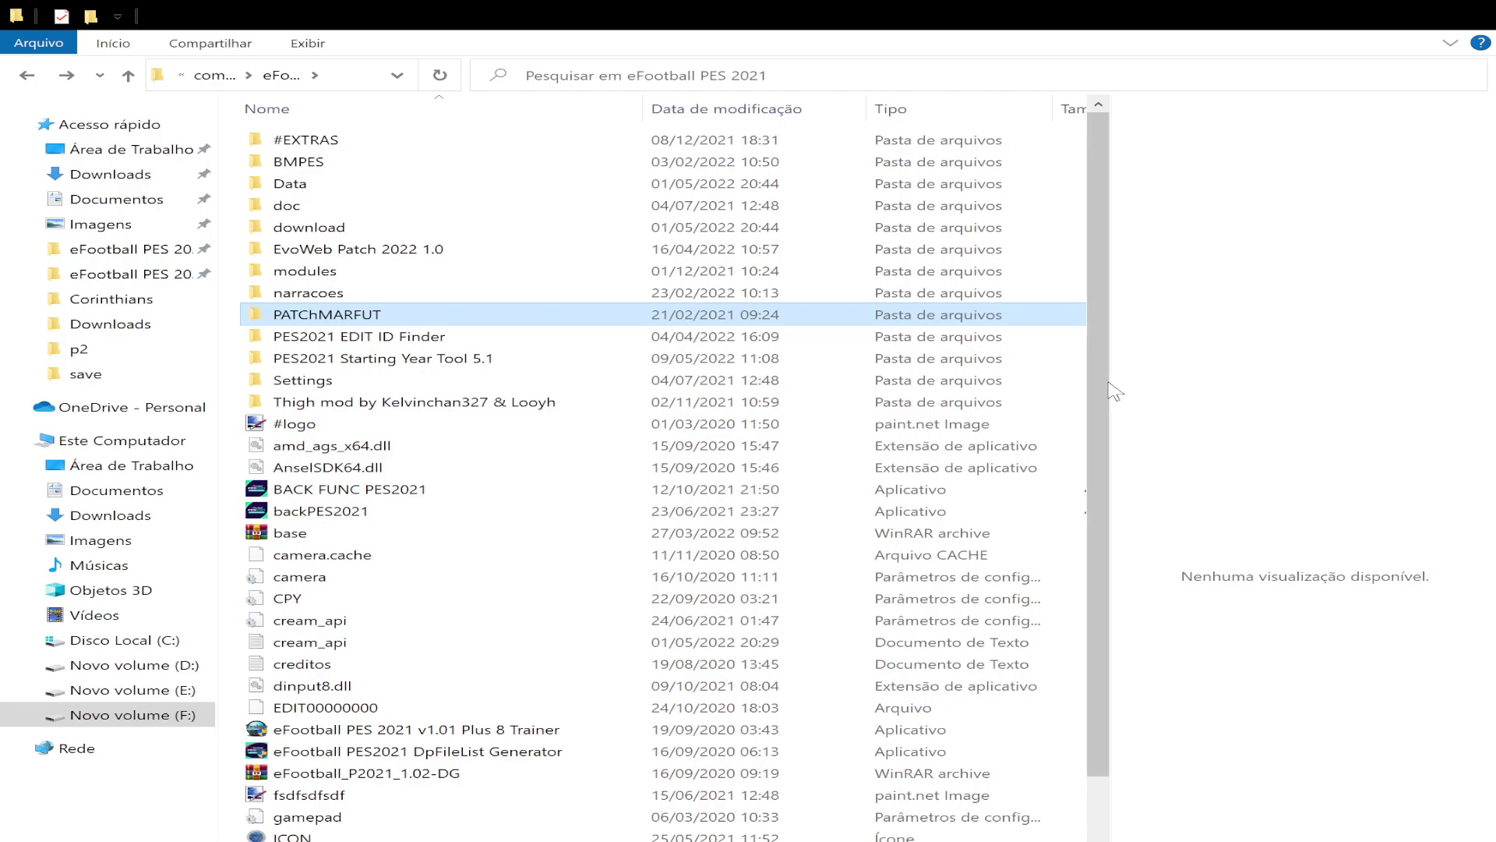
scroll(1013, 374, "down", 1)
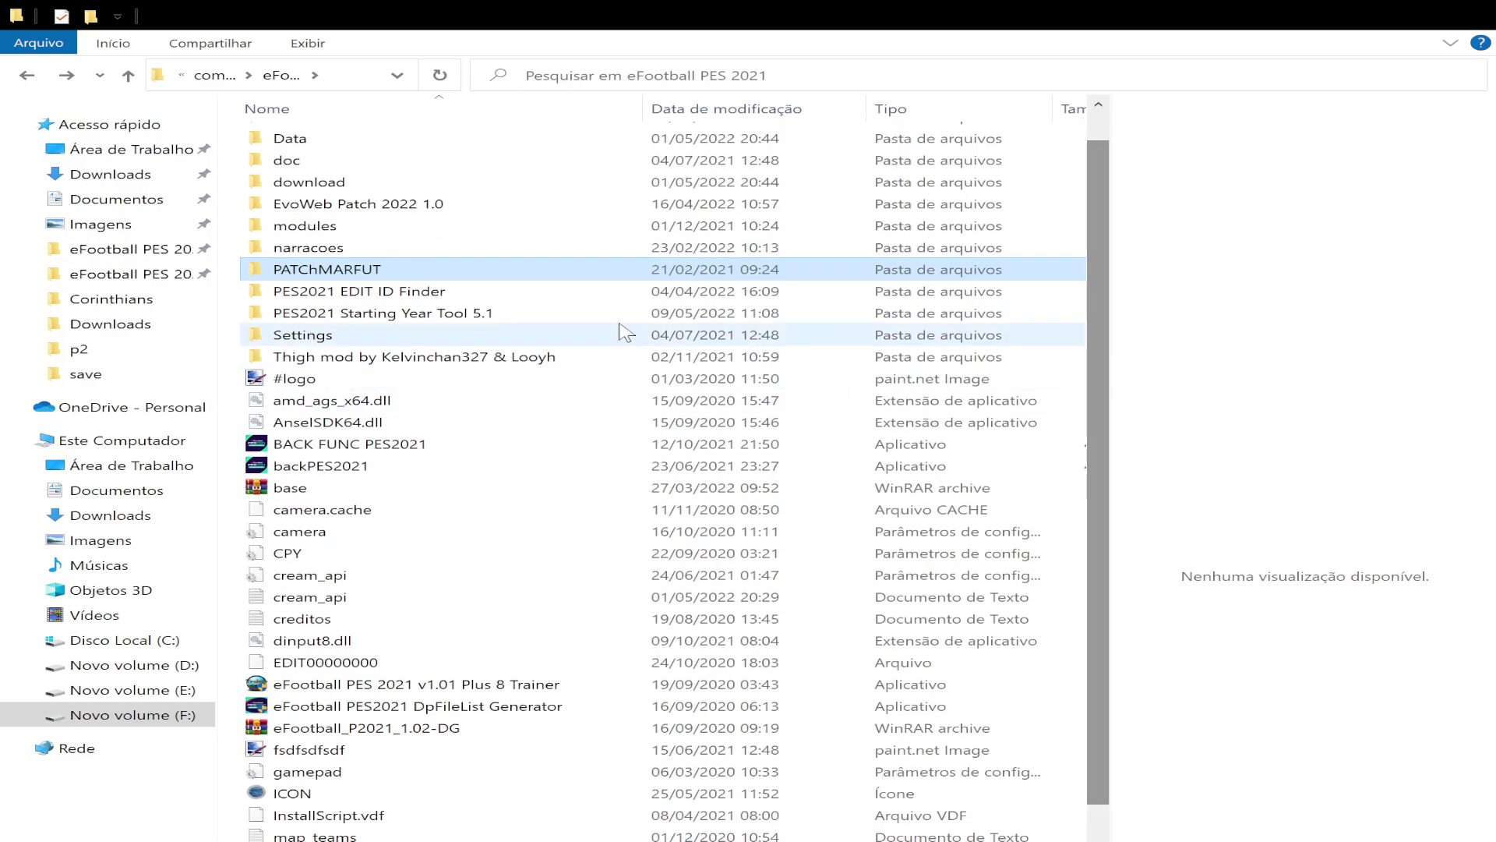
double_click(300, 269)
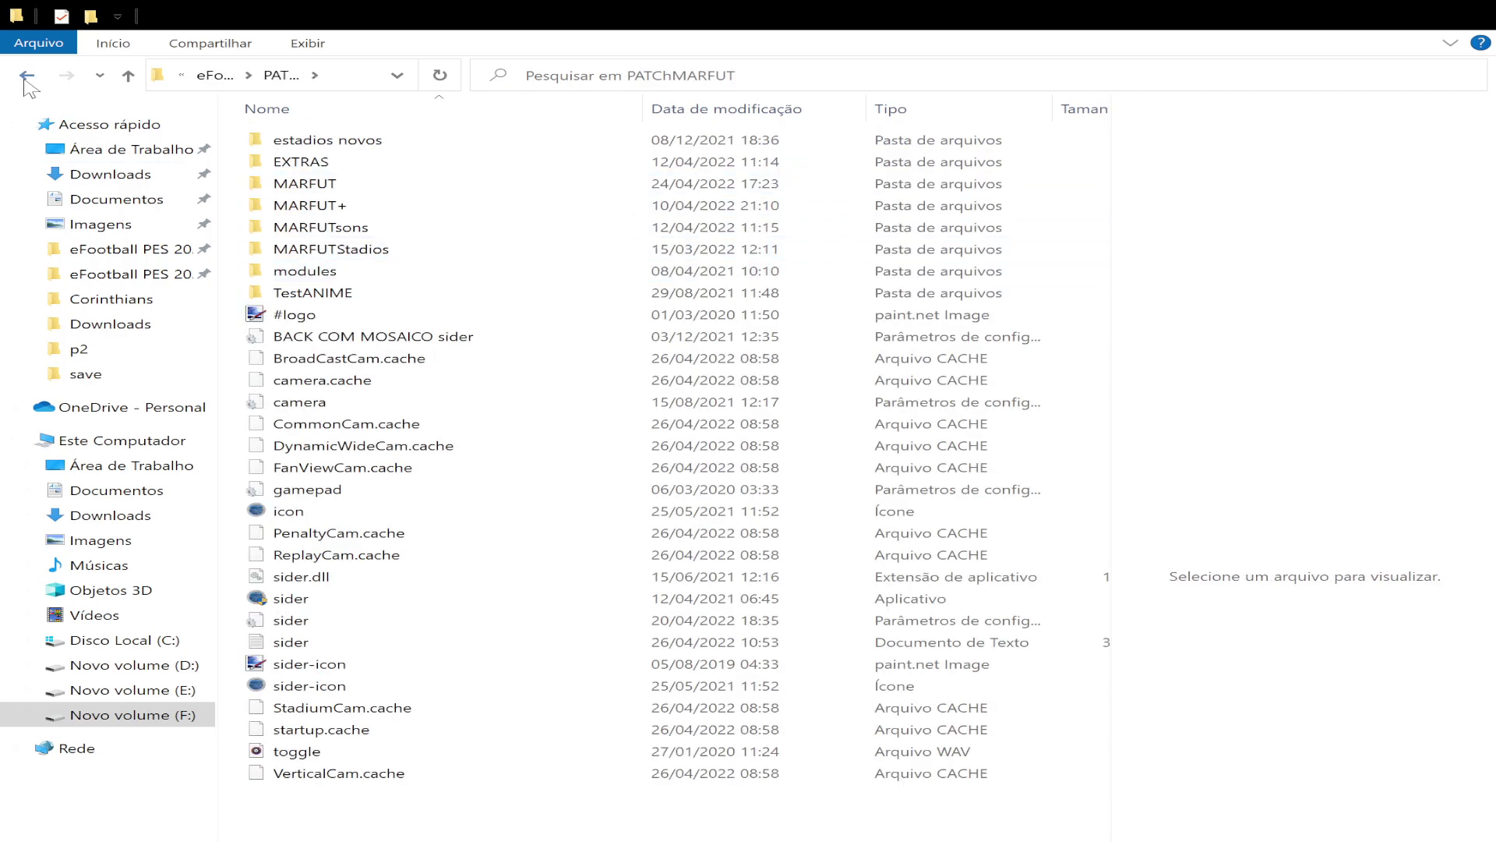
left_click(26, 75)
double_click(319, 172)
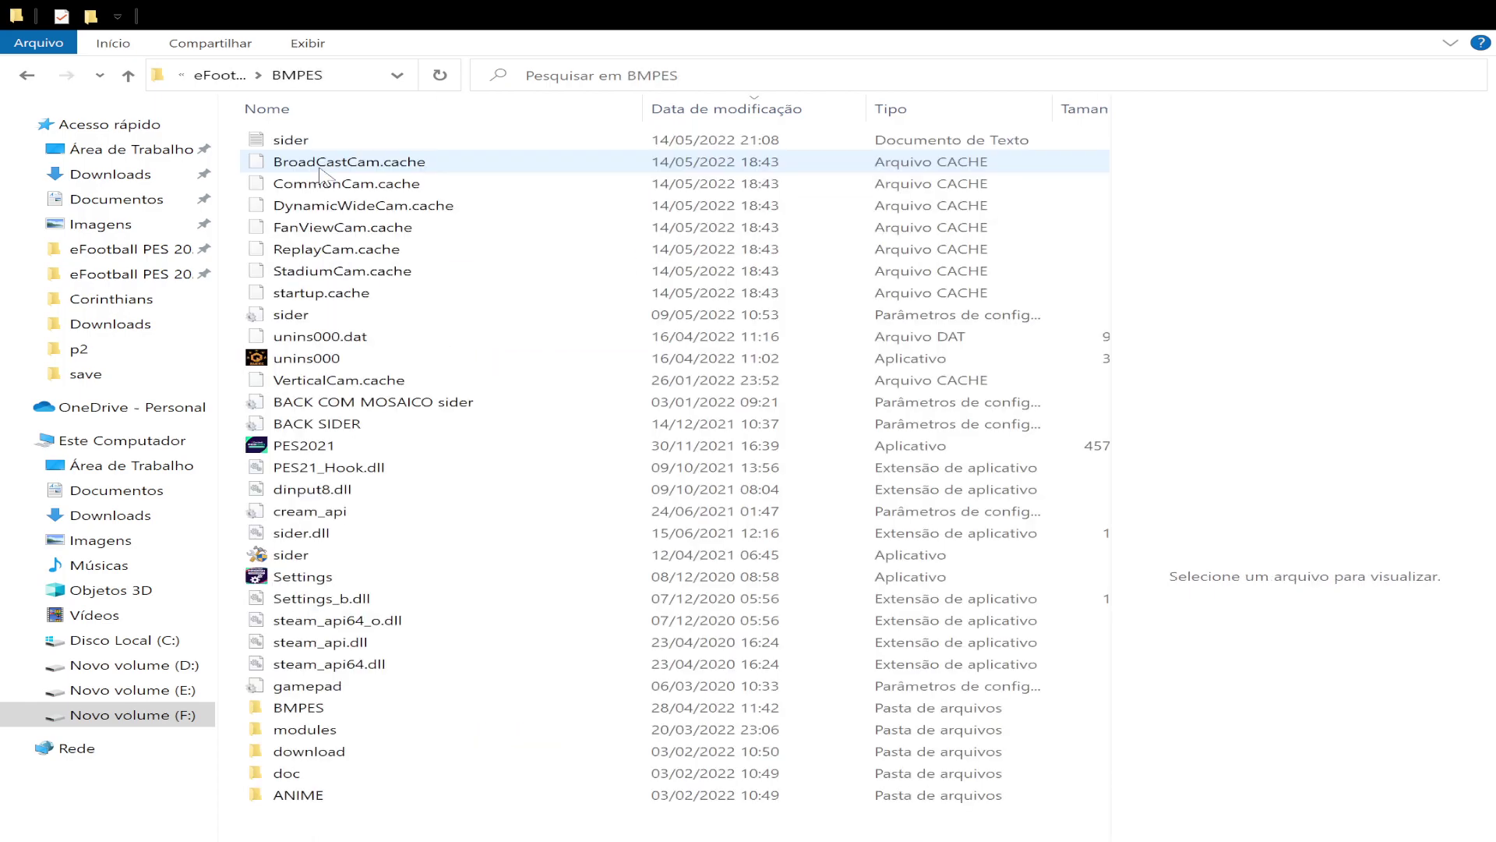
left_click(26, 75)
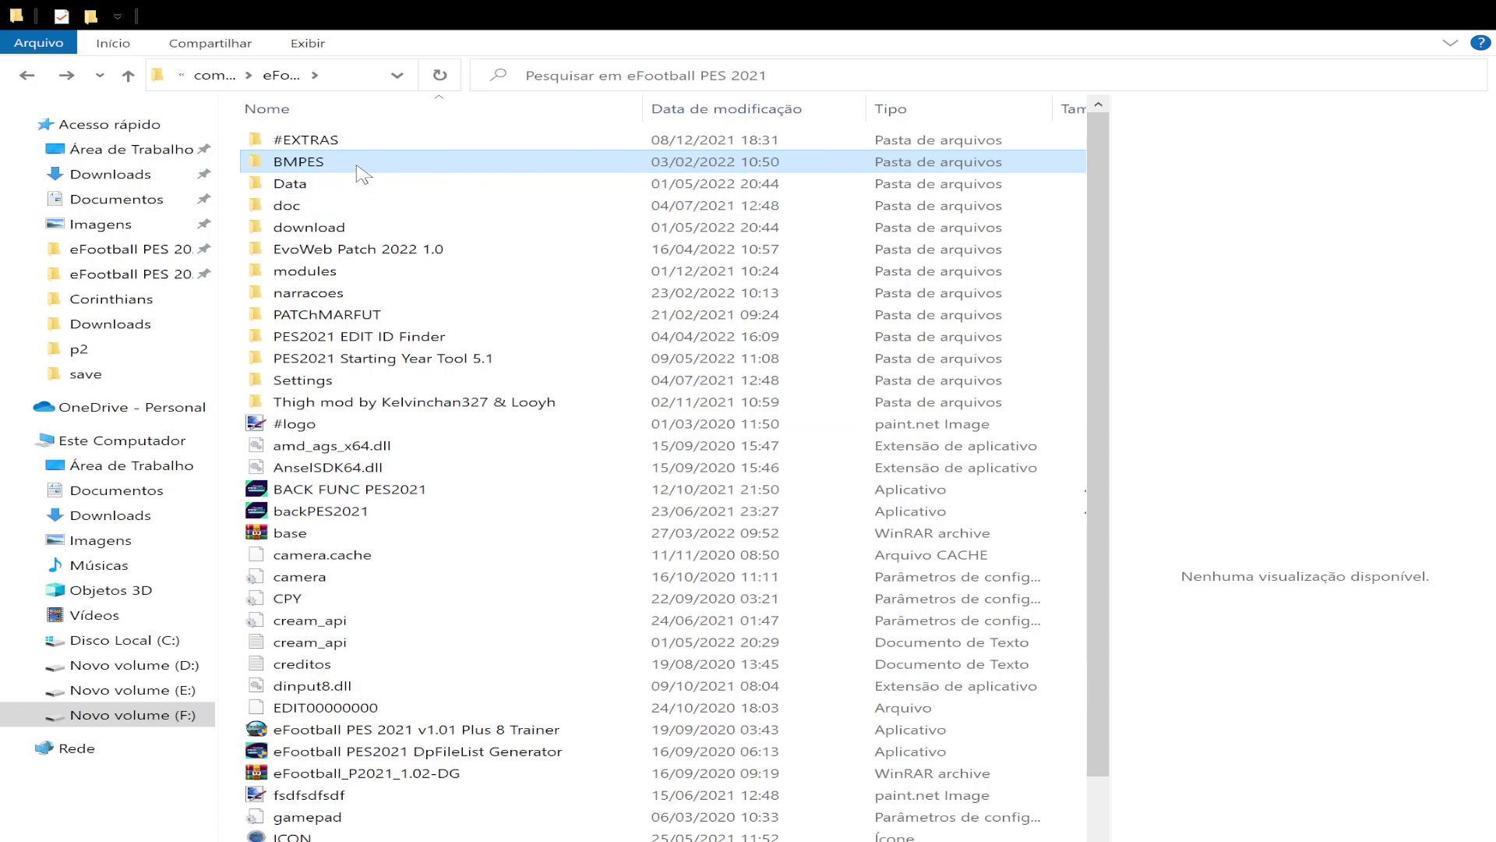
Open eFootball PES2021 DpFileList Generator from the game folder, check which CPKs are selected, and close it.
left_click_drag(1093, 407, 1100, 576)
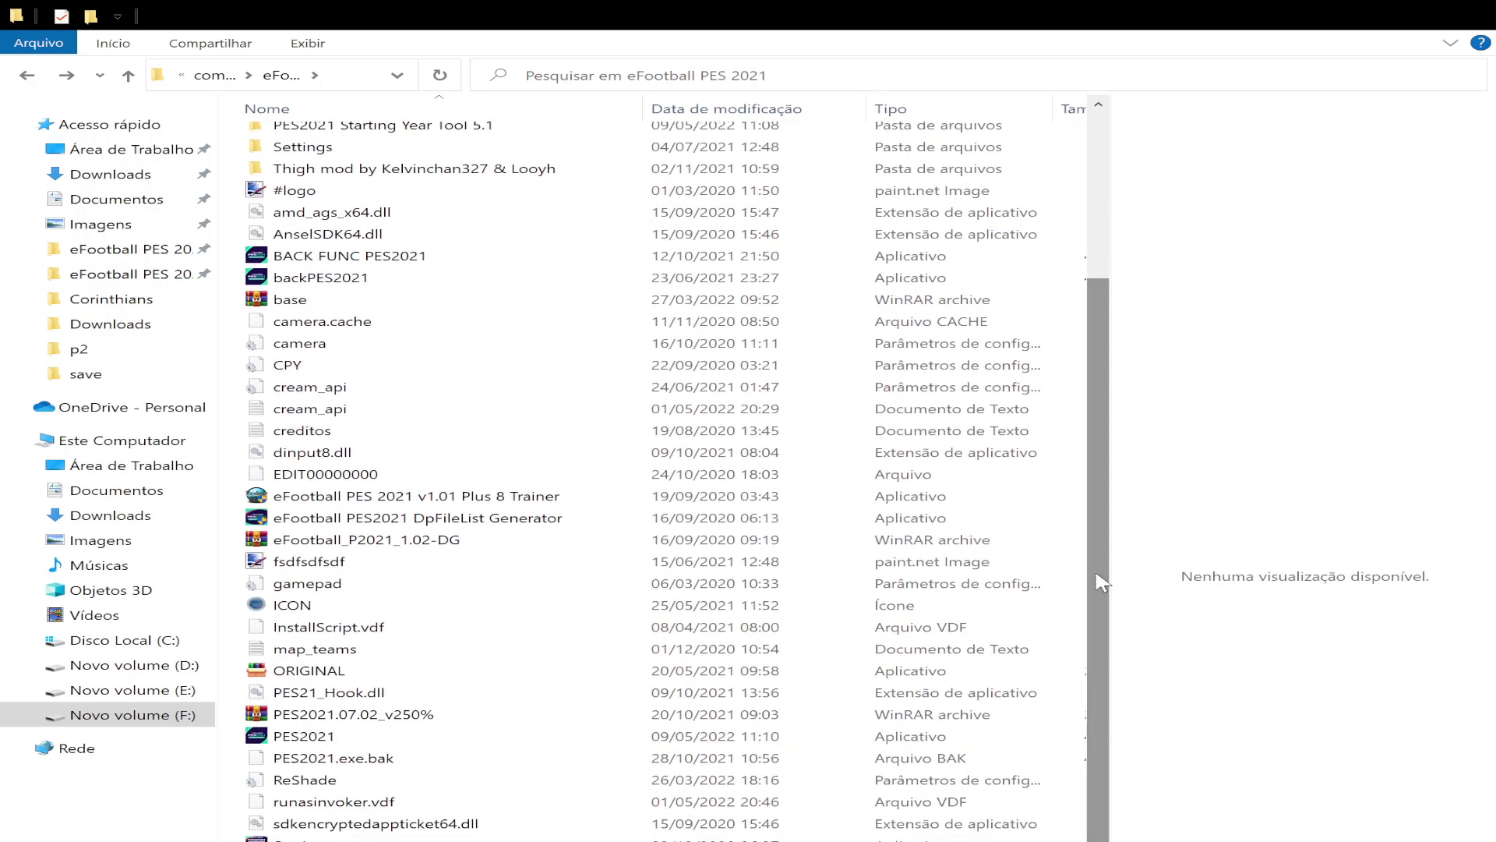
double_click(419, 522)
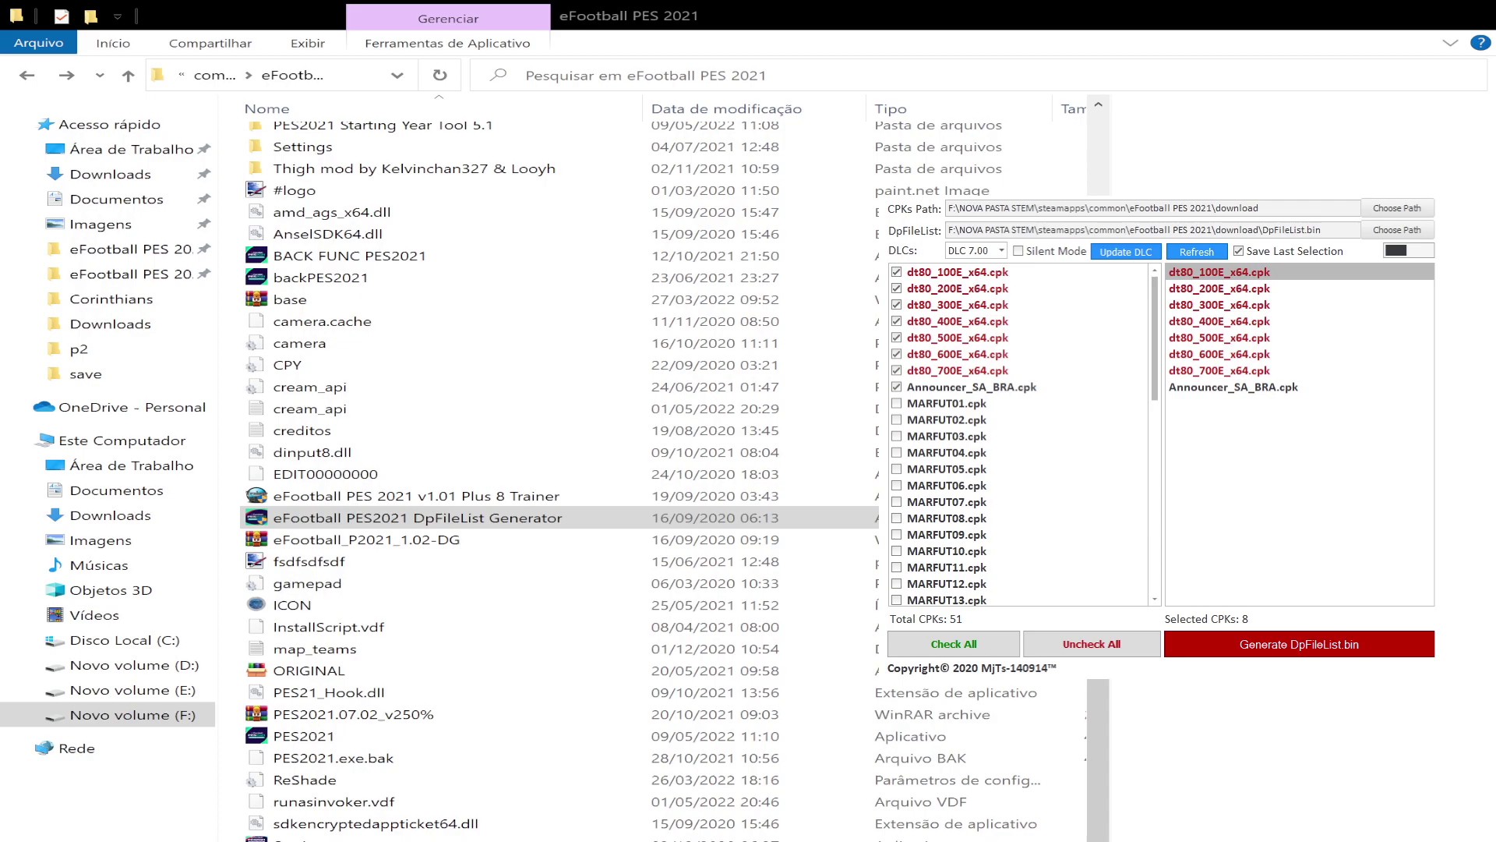
key("alt+F4")
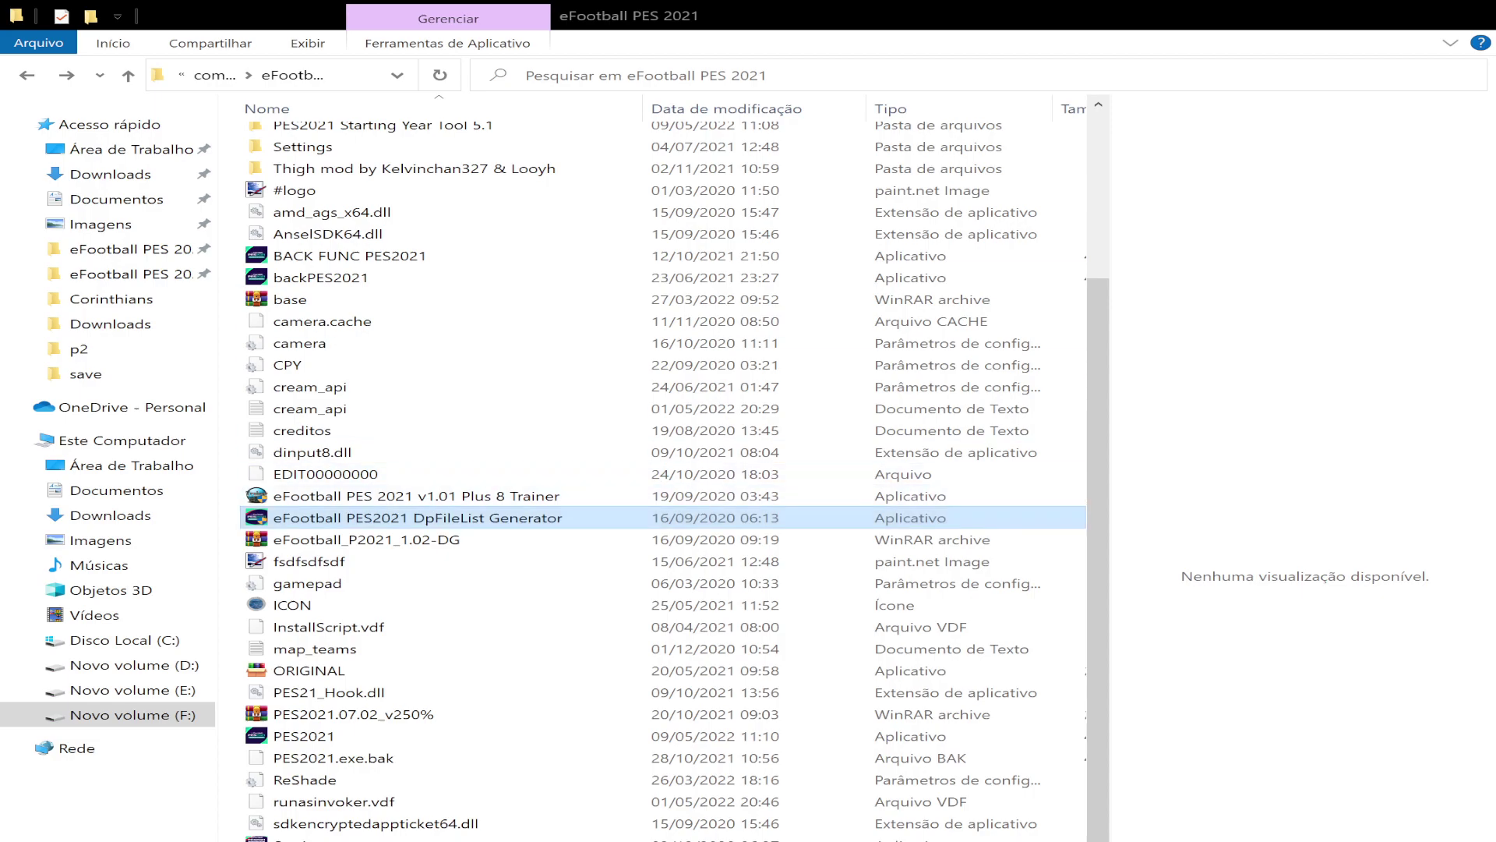
Reopen the DpFileList Generator, review the full CPK list including the MARFUT entries, and close the tool.
left_click(1125, 693)
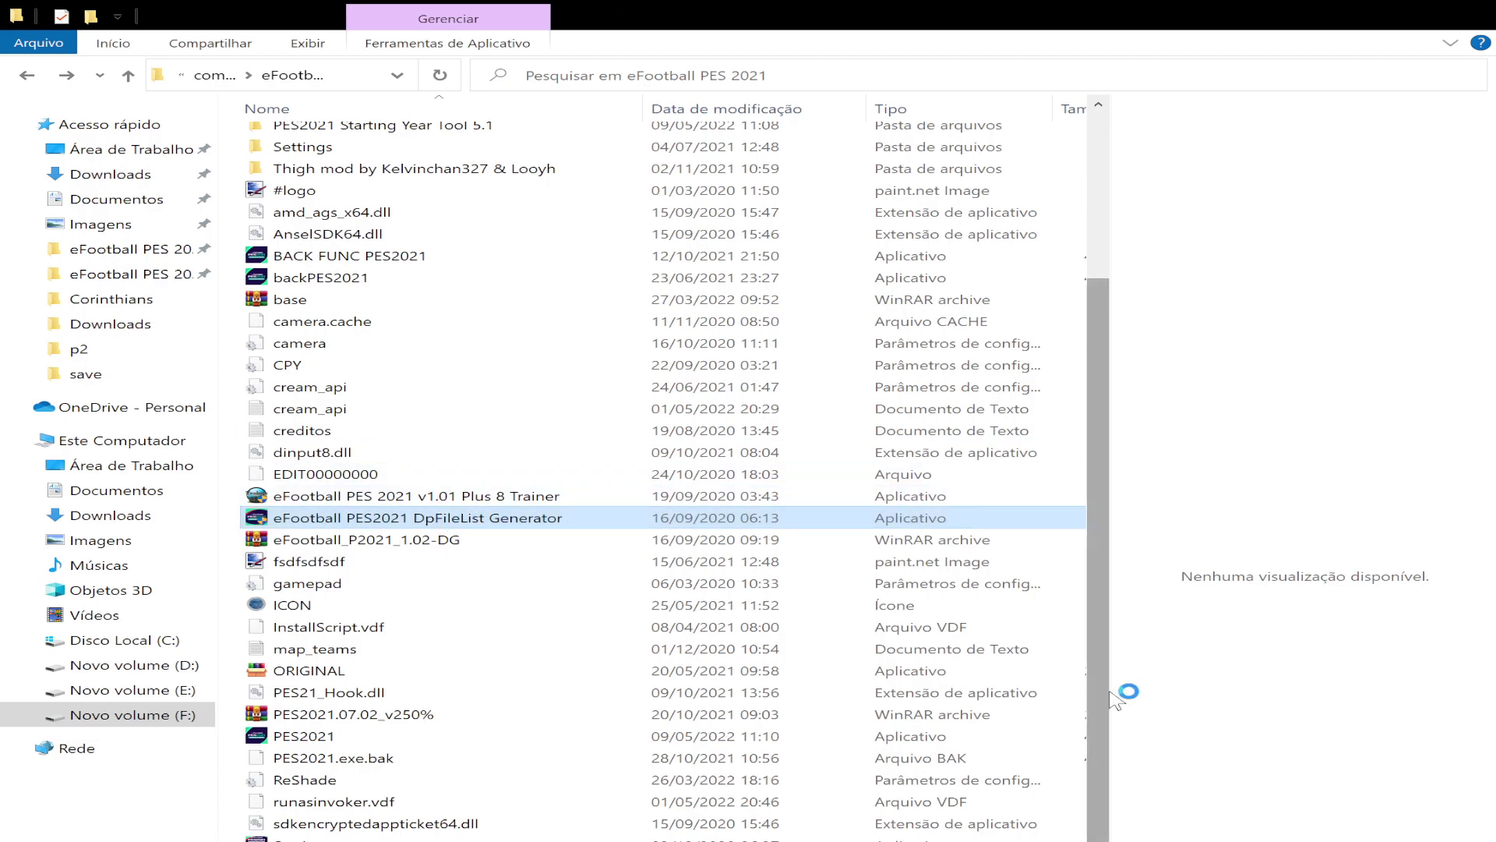
key("Return")
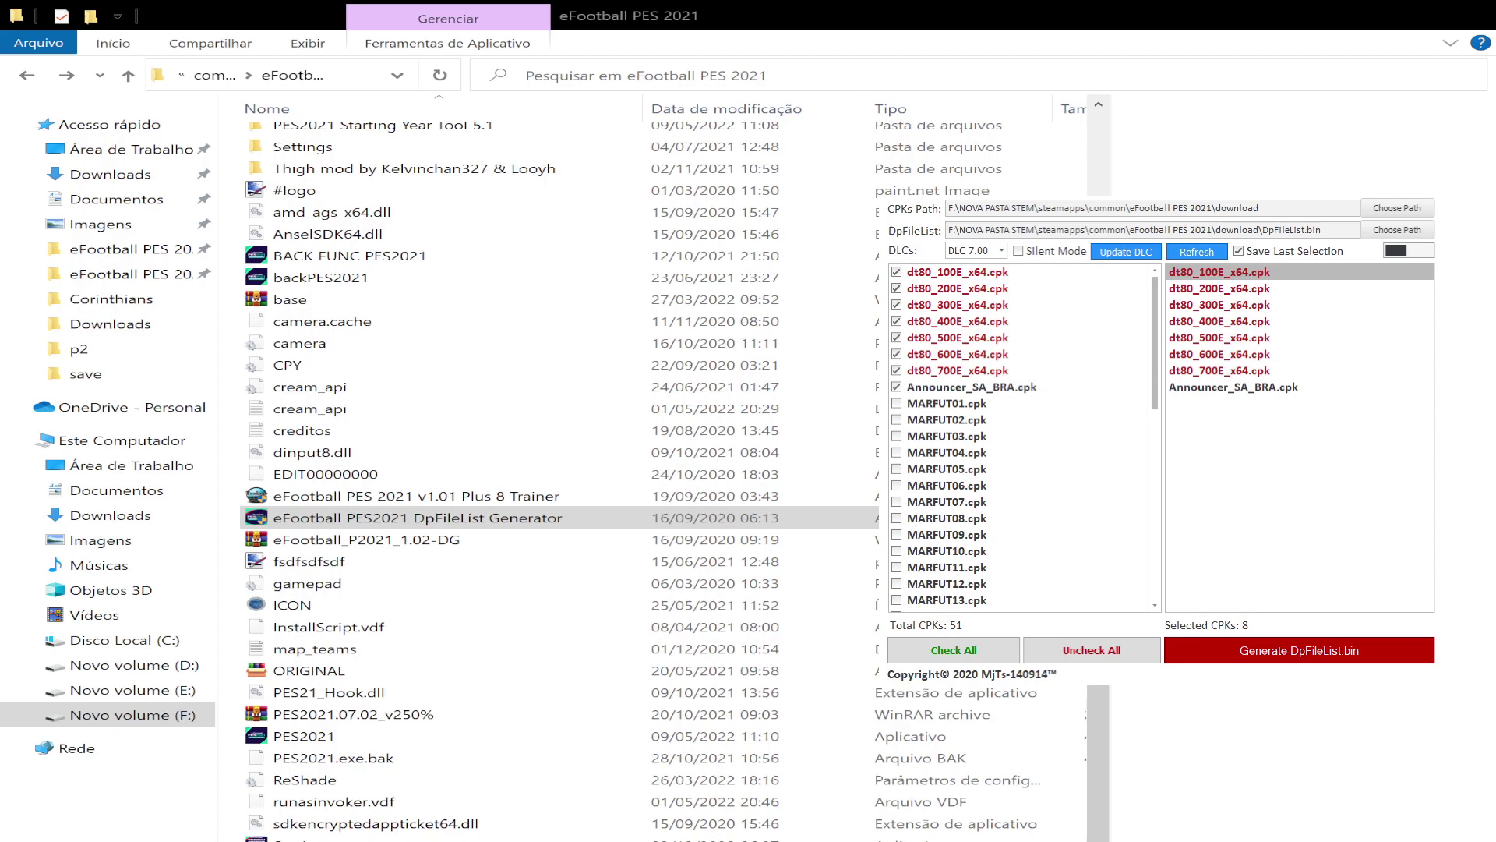
scroll(1021, 437, "down", 7)
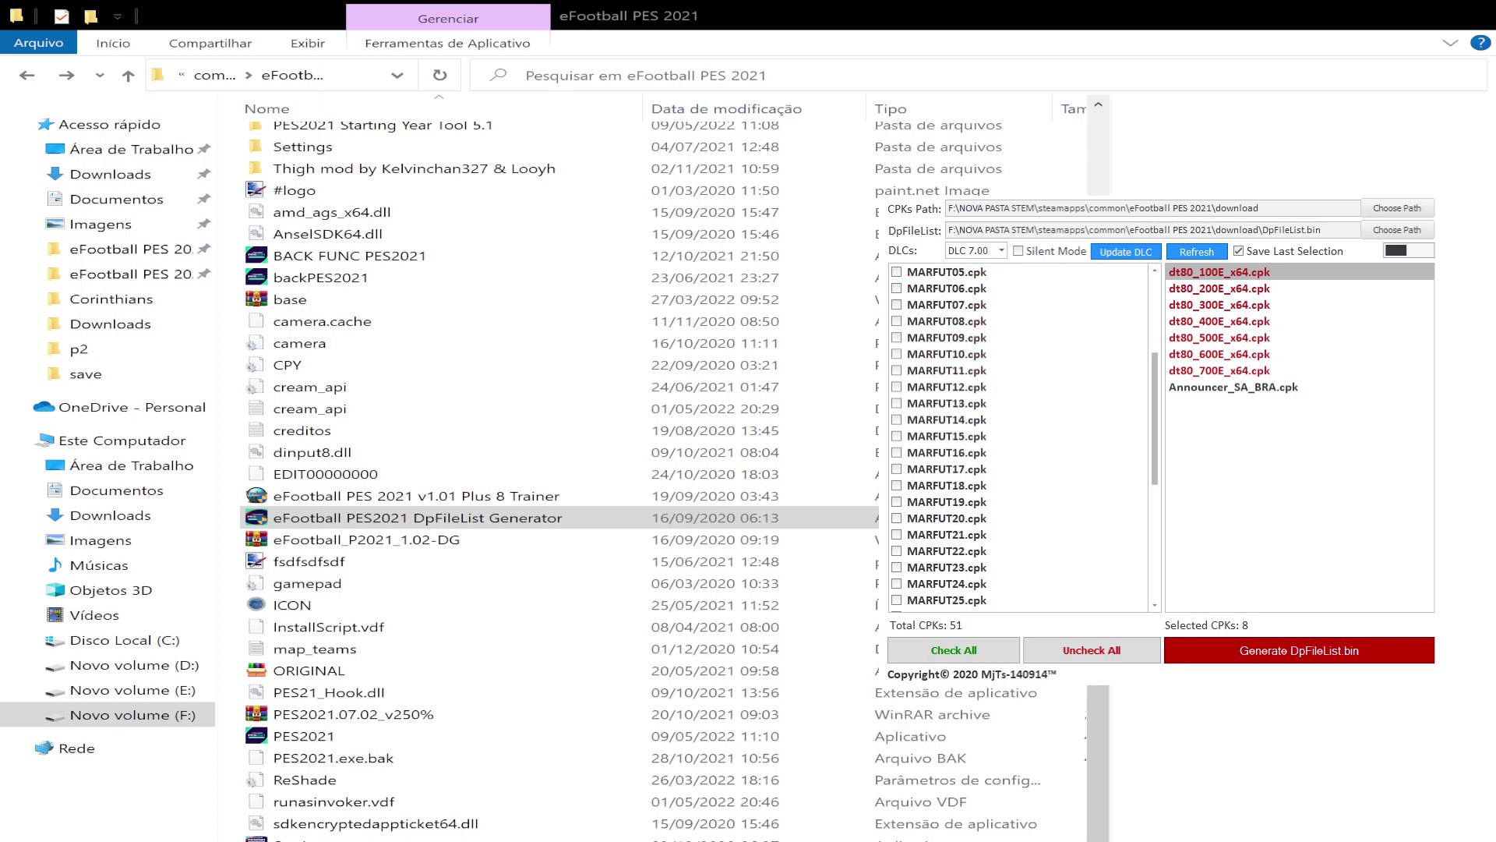
scroll(1021, 437, "up", 8)
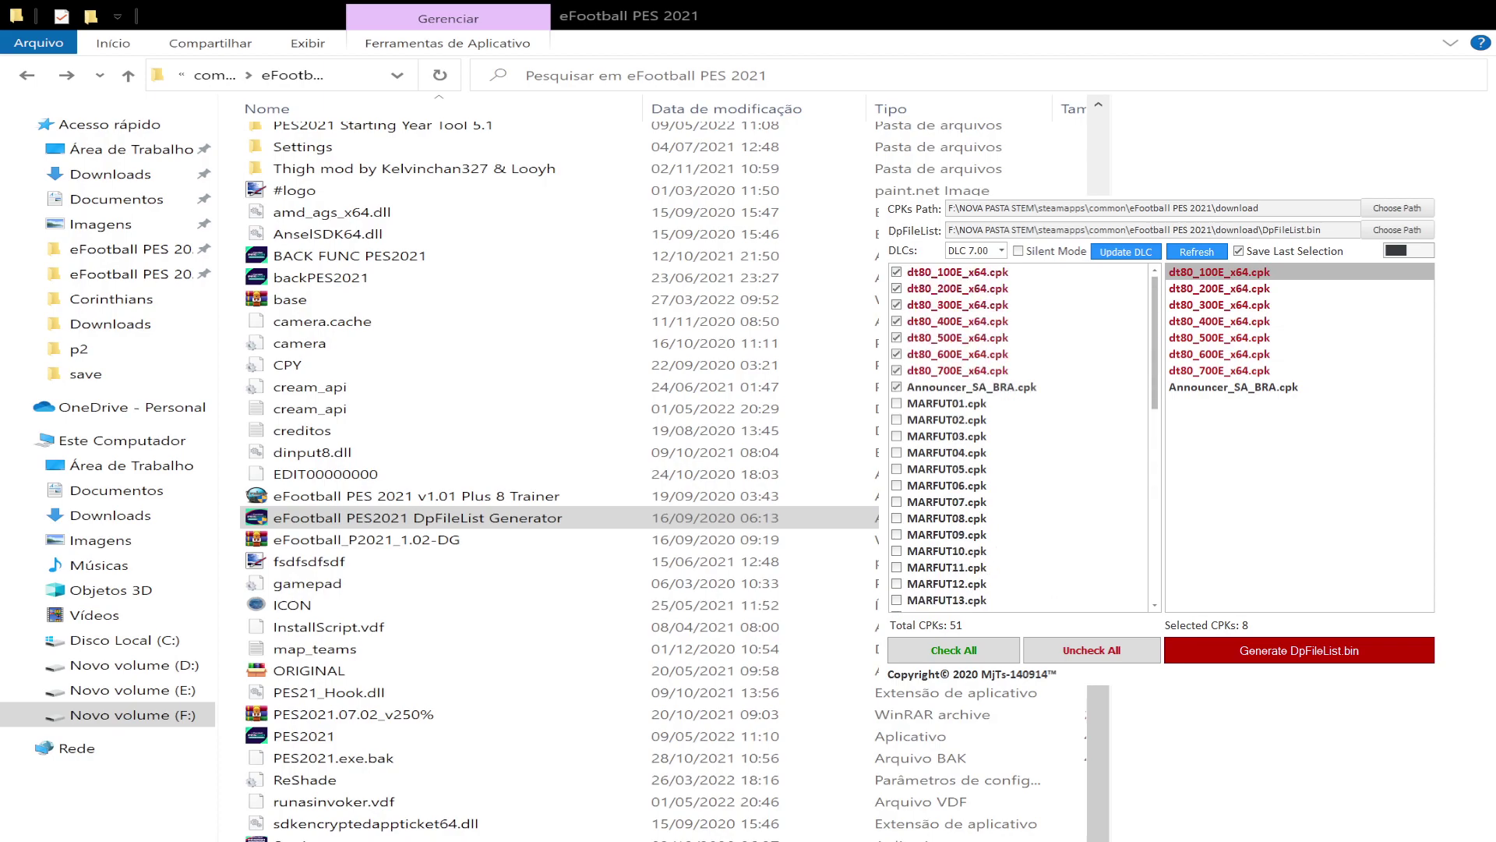
key("alt+F4")
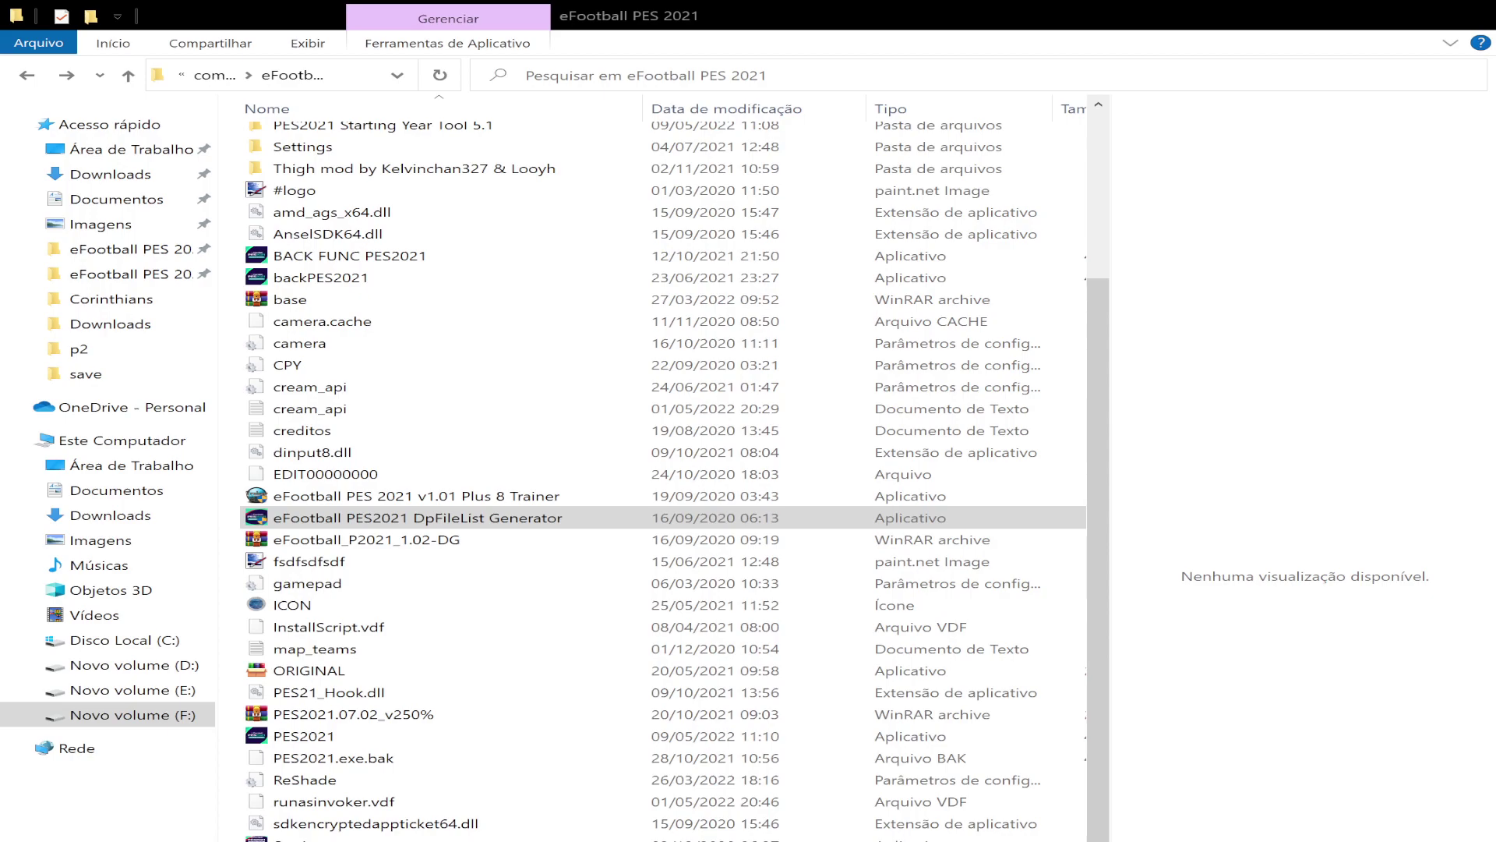
Launch the sider application from the BMPES folder inside the game folder.
left_click_drag(1099, 499, 1101, 332)
double_click(322, 162)
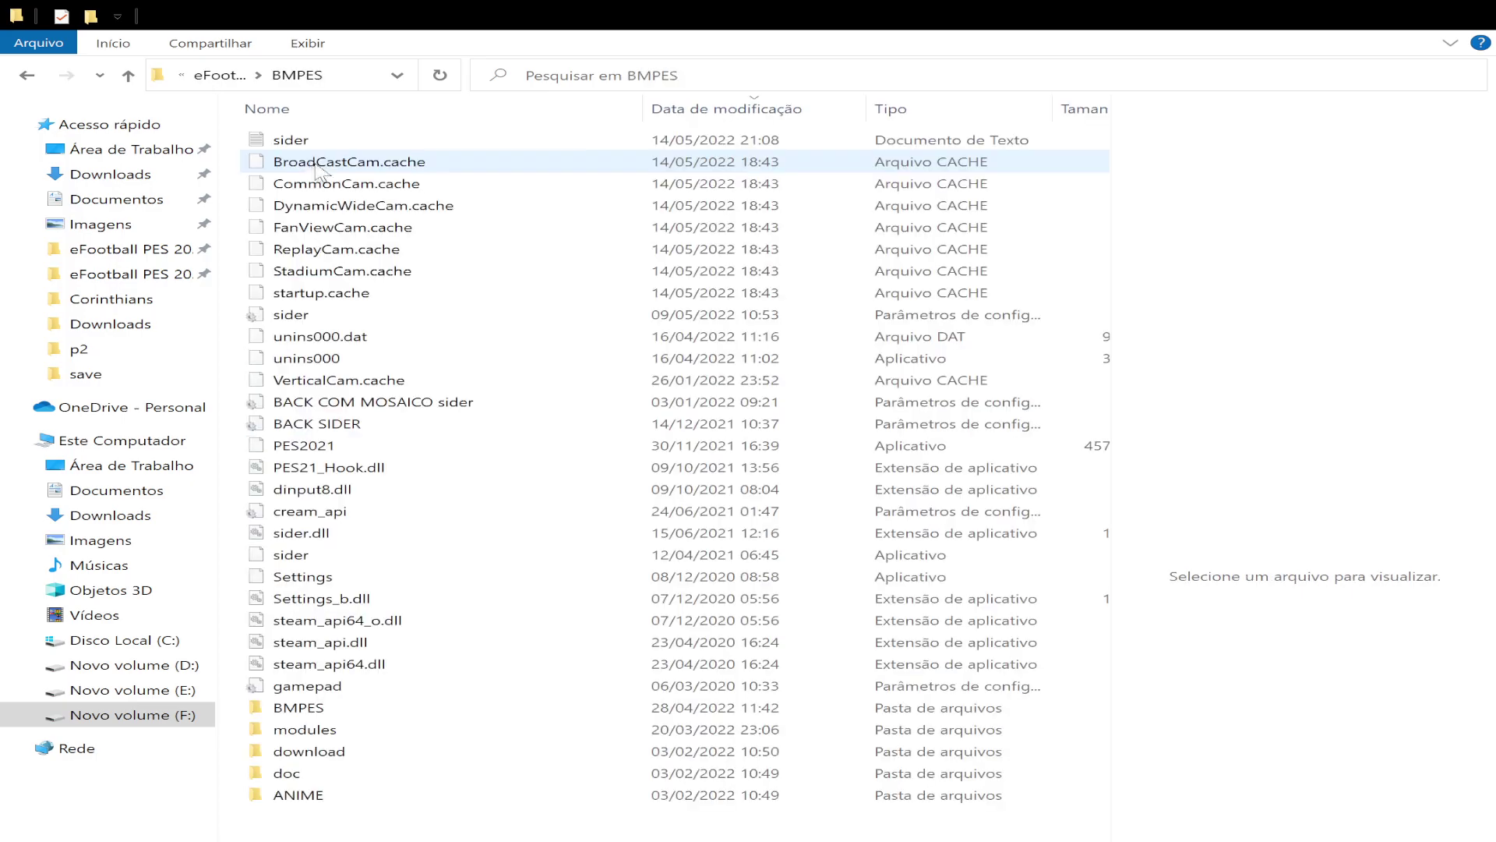
double_click(300, 559)
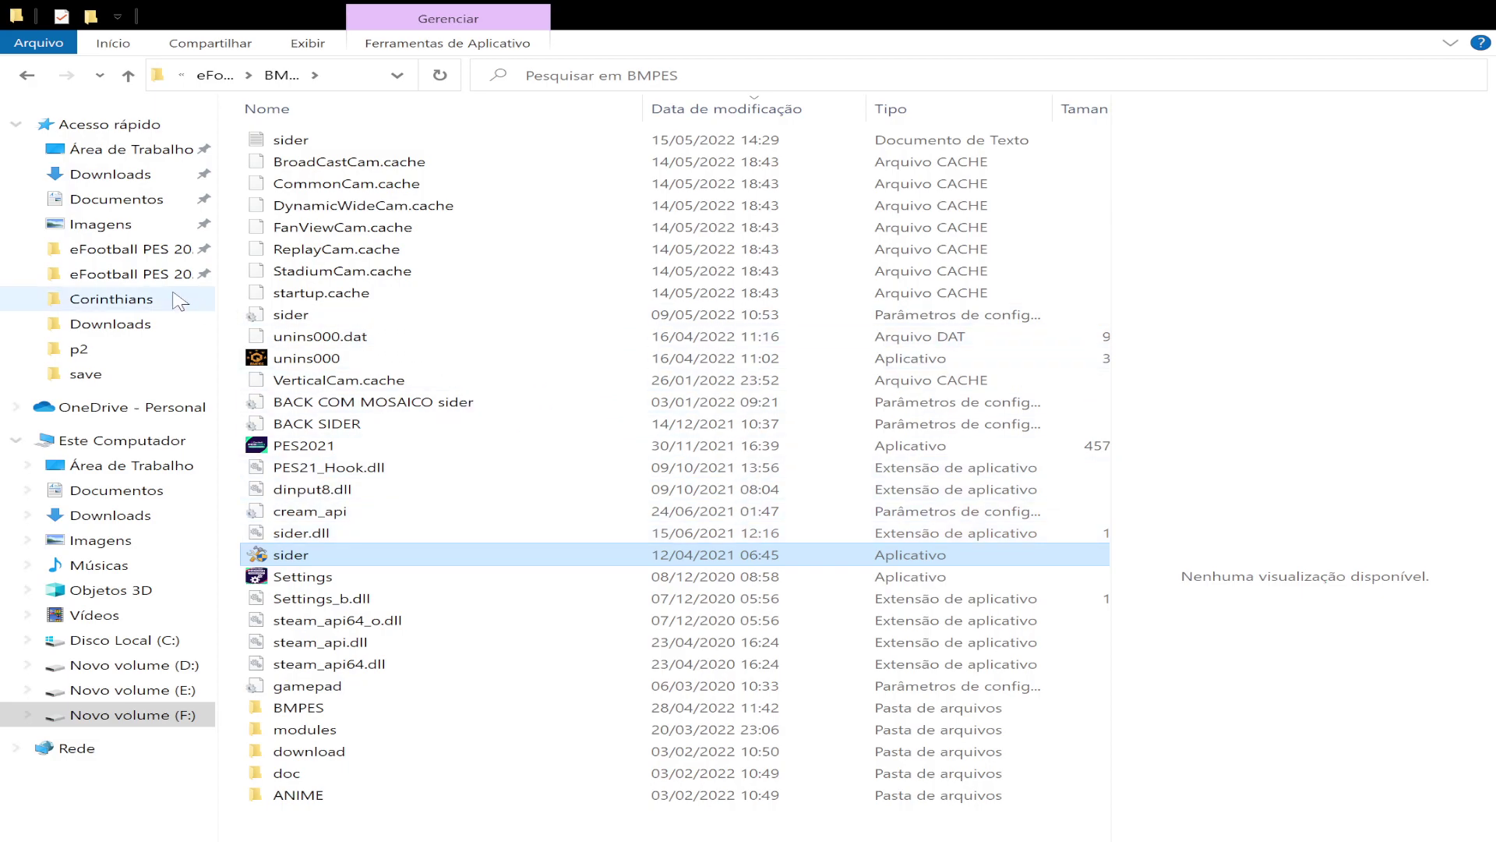
Open the save folder within the numbered user folder of eFootball PES 2021 SEASON UPDATE.
left_click(141, 251)
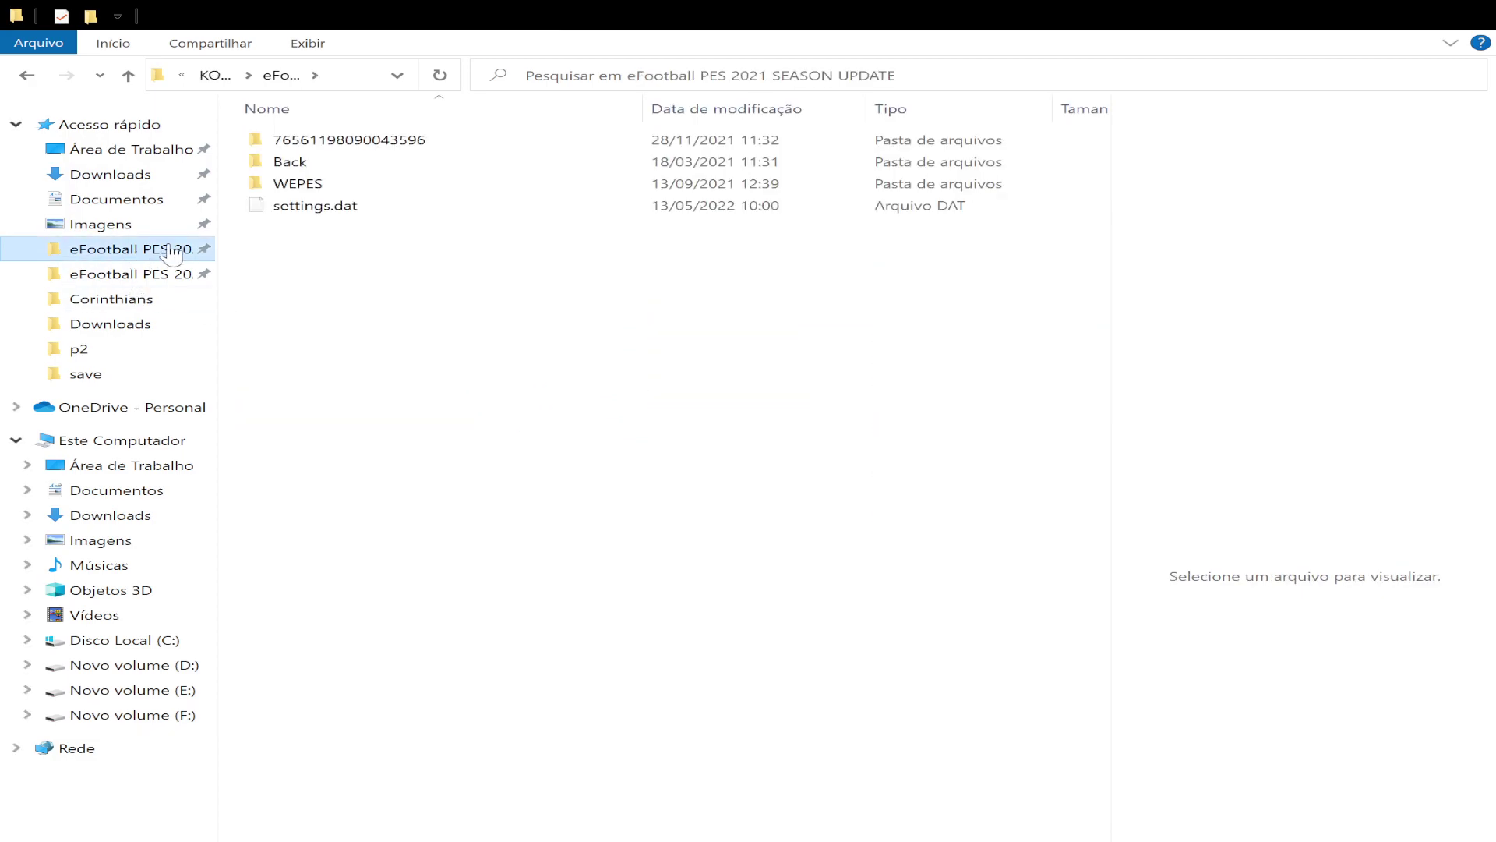
double_click(320, 142)
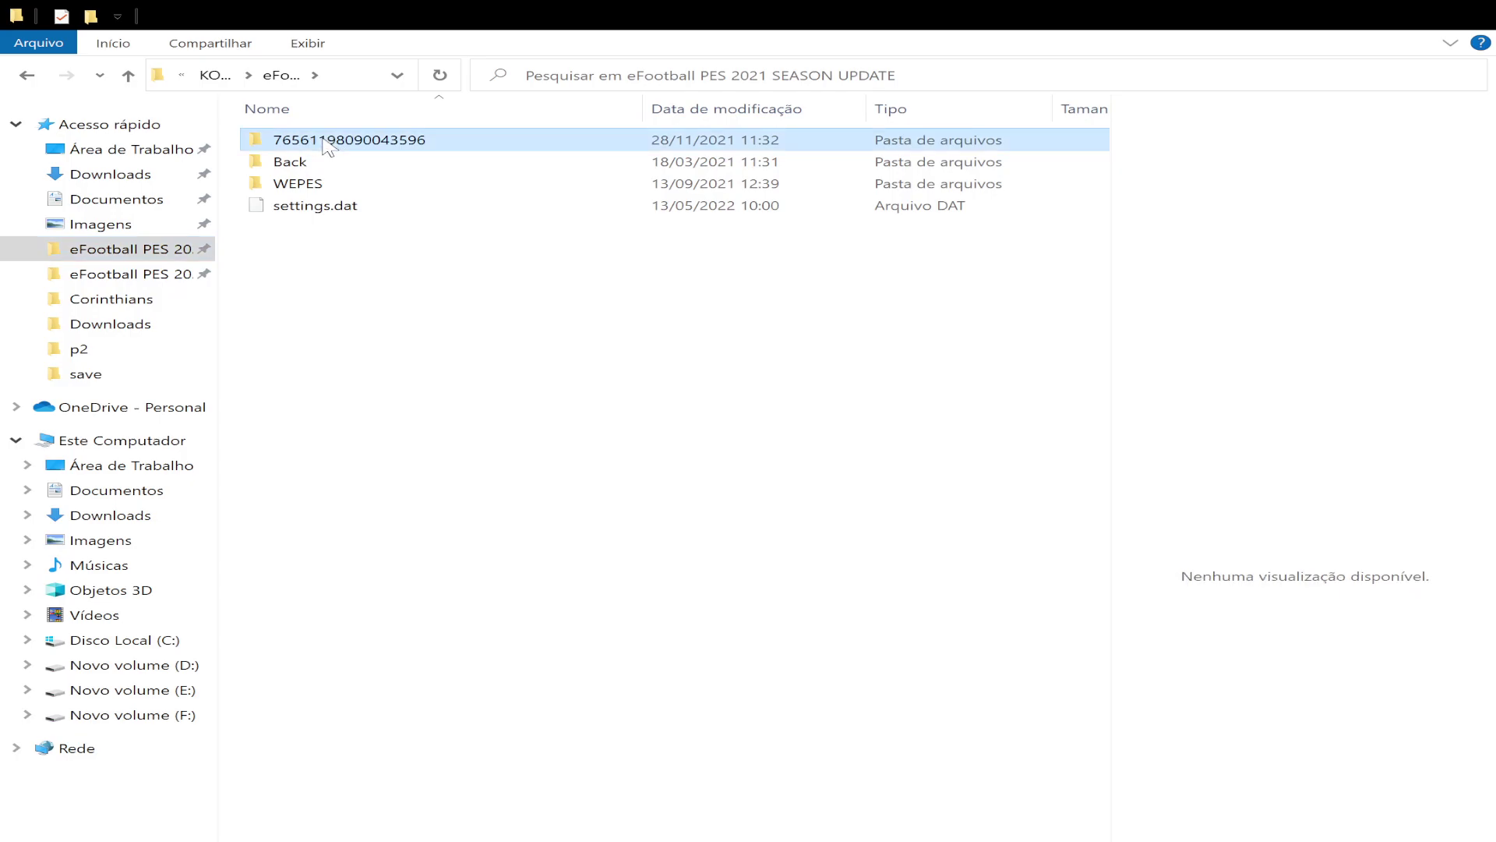
double_click(326, 257)
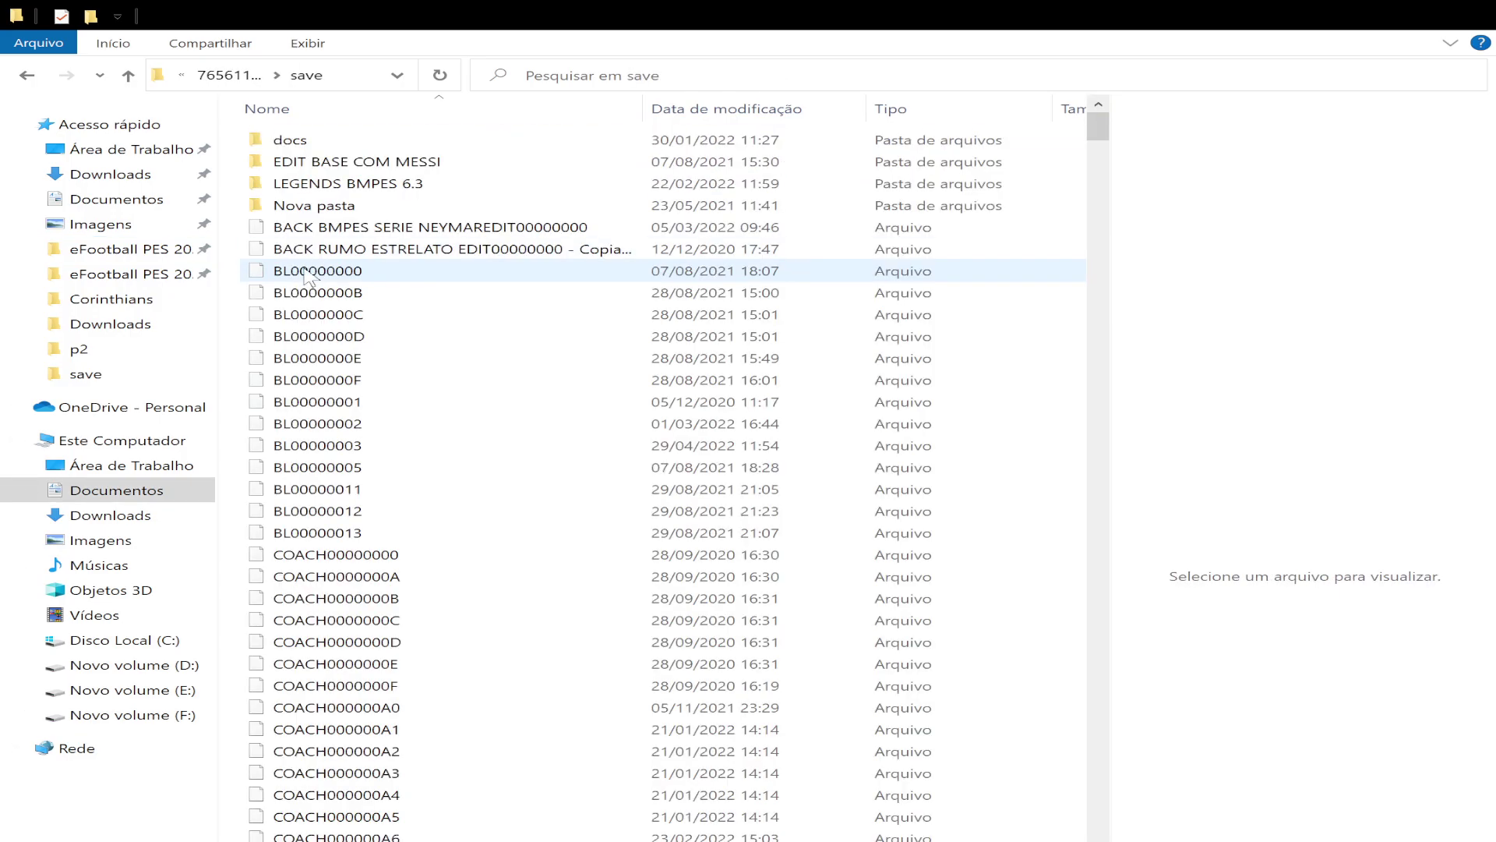
Look through the save folder's file list down to the ML save files.
scroll(515, 413, "down", 5)
scroll(535, 420, "down", 20)
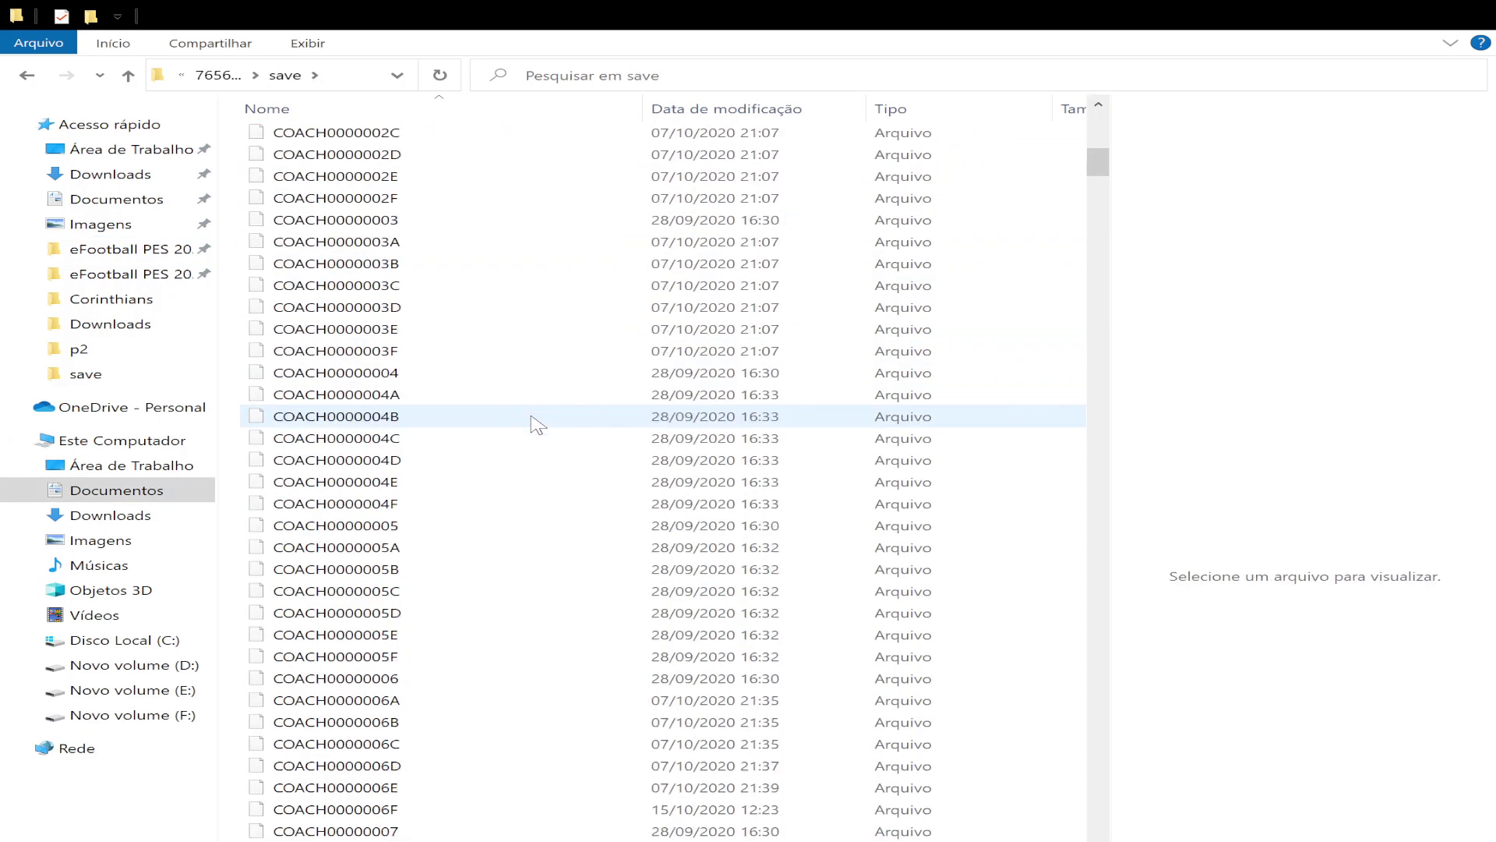
left_click_drag(1105, 218, 1095, 268)
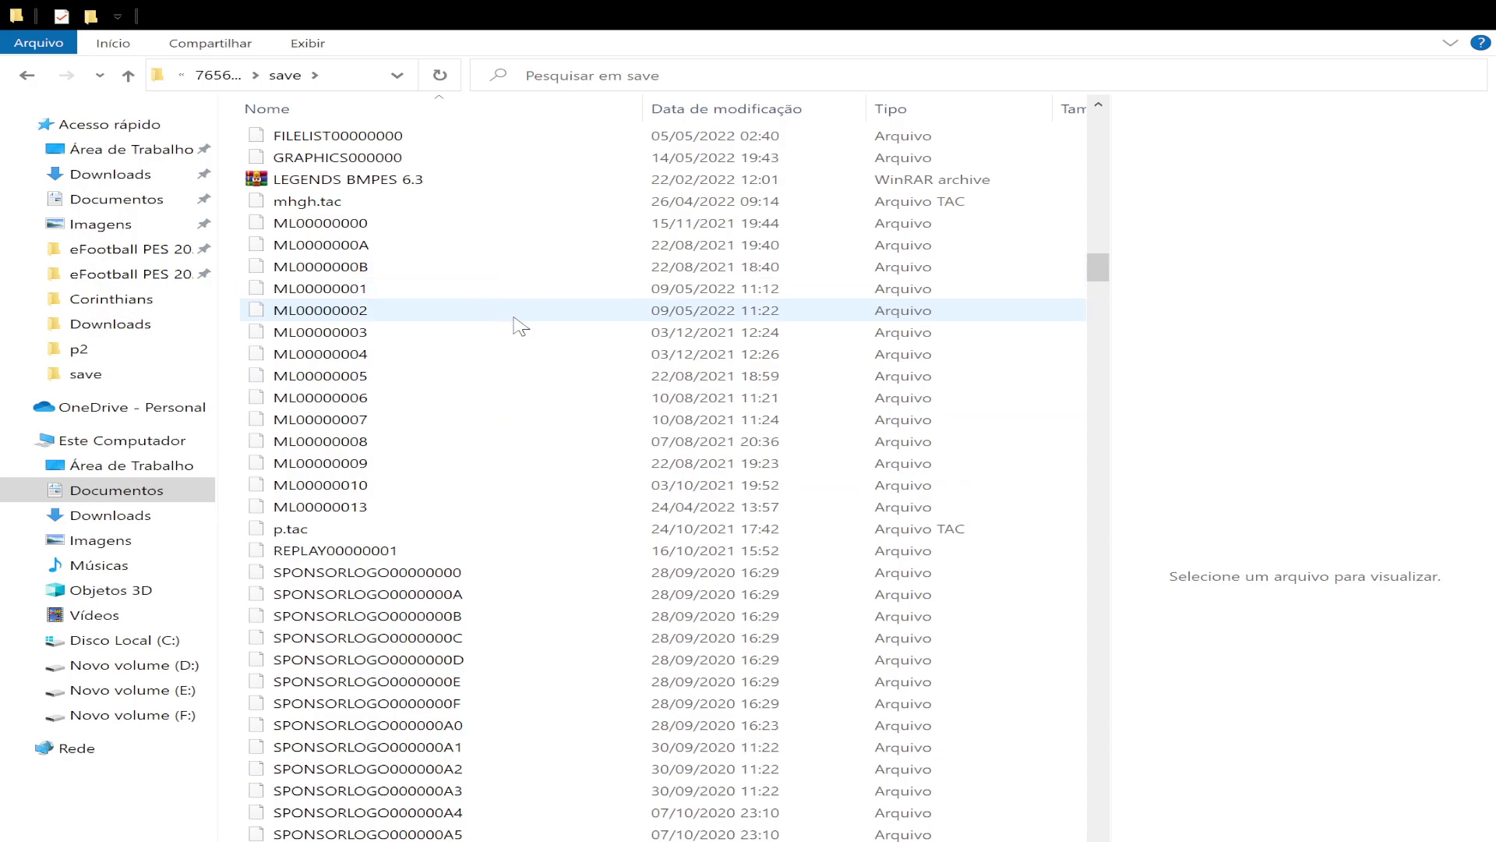
In the game's download folder, select the dt80 CPK files from dt80_100E_x64.cpk to dt80_700E_x64.cpk, and return to the game folder.
left_click(125, 274)
left_click(304, 231)
double_click(304, 231)
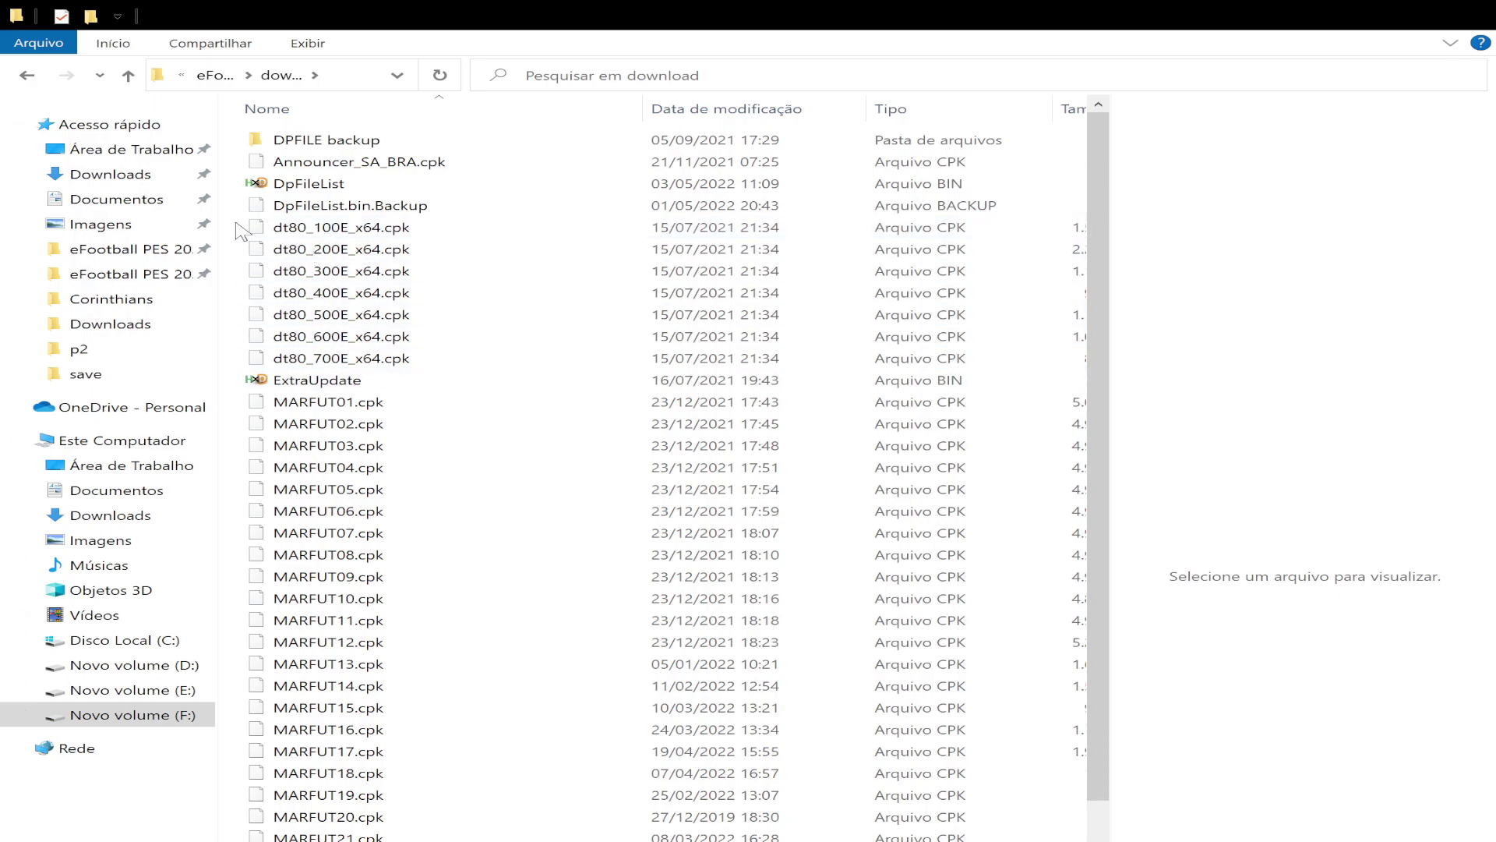
left_click_drag(238, 230, 384, 375)
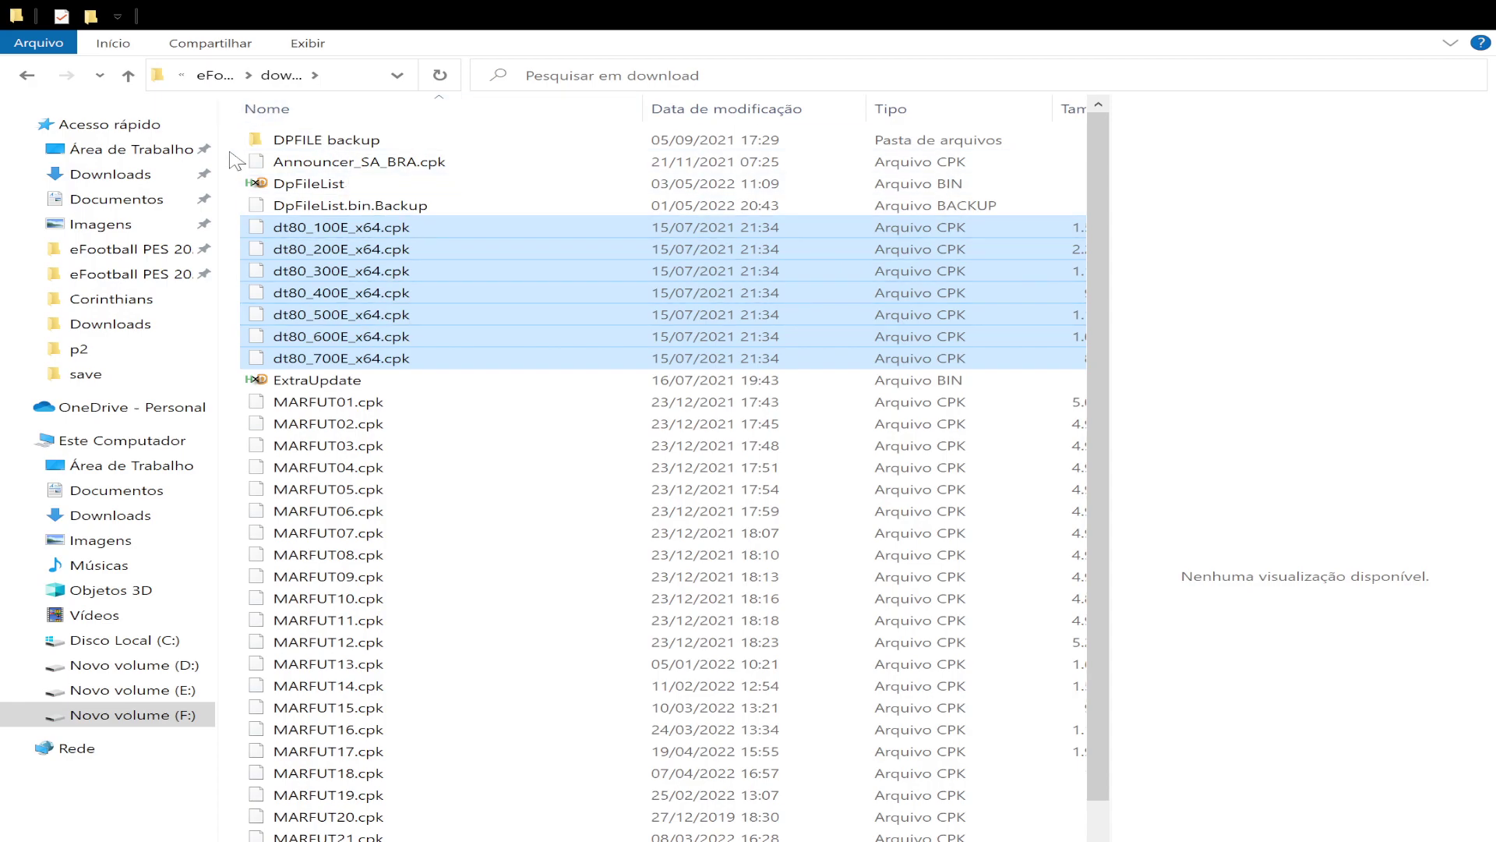
left_click(27, 76)
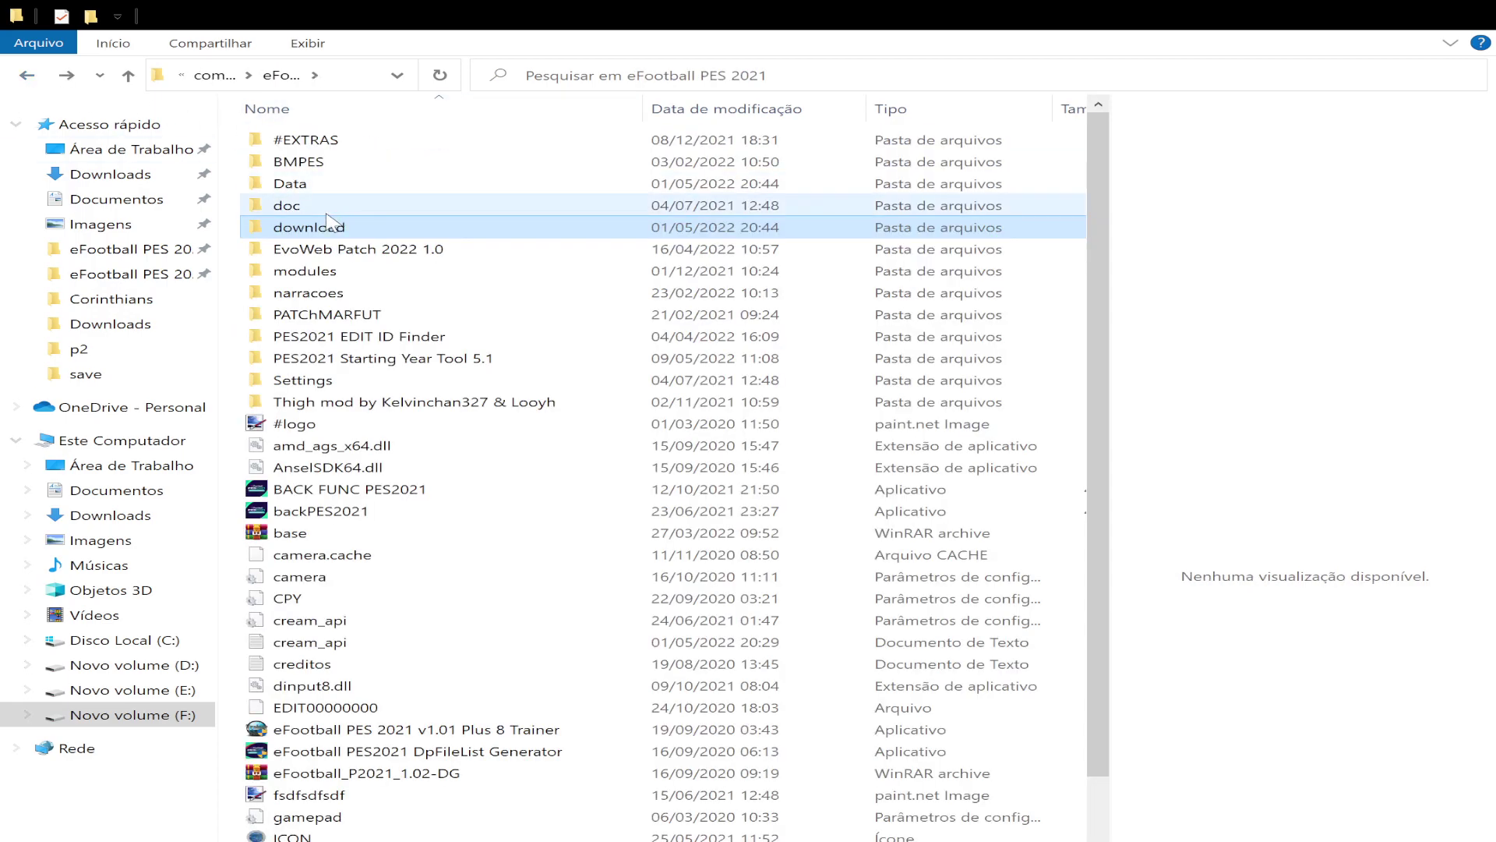
Look through the contents of the BMPES folder and return to the eFootball PES 2021 game folder.
double_click(307, 165)
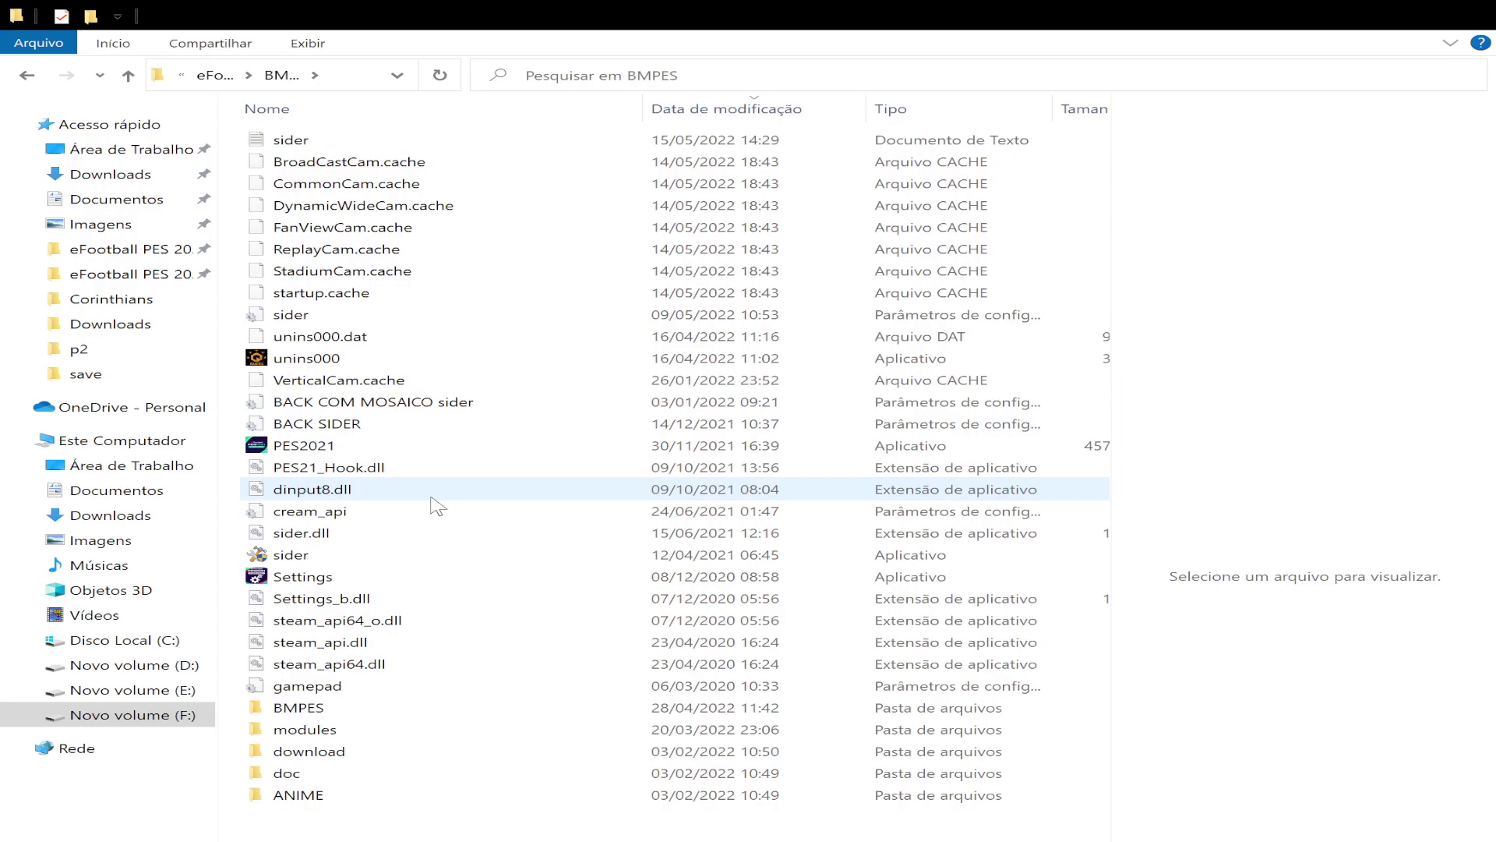
left_click(463, 467)
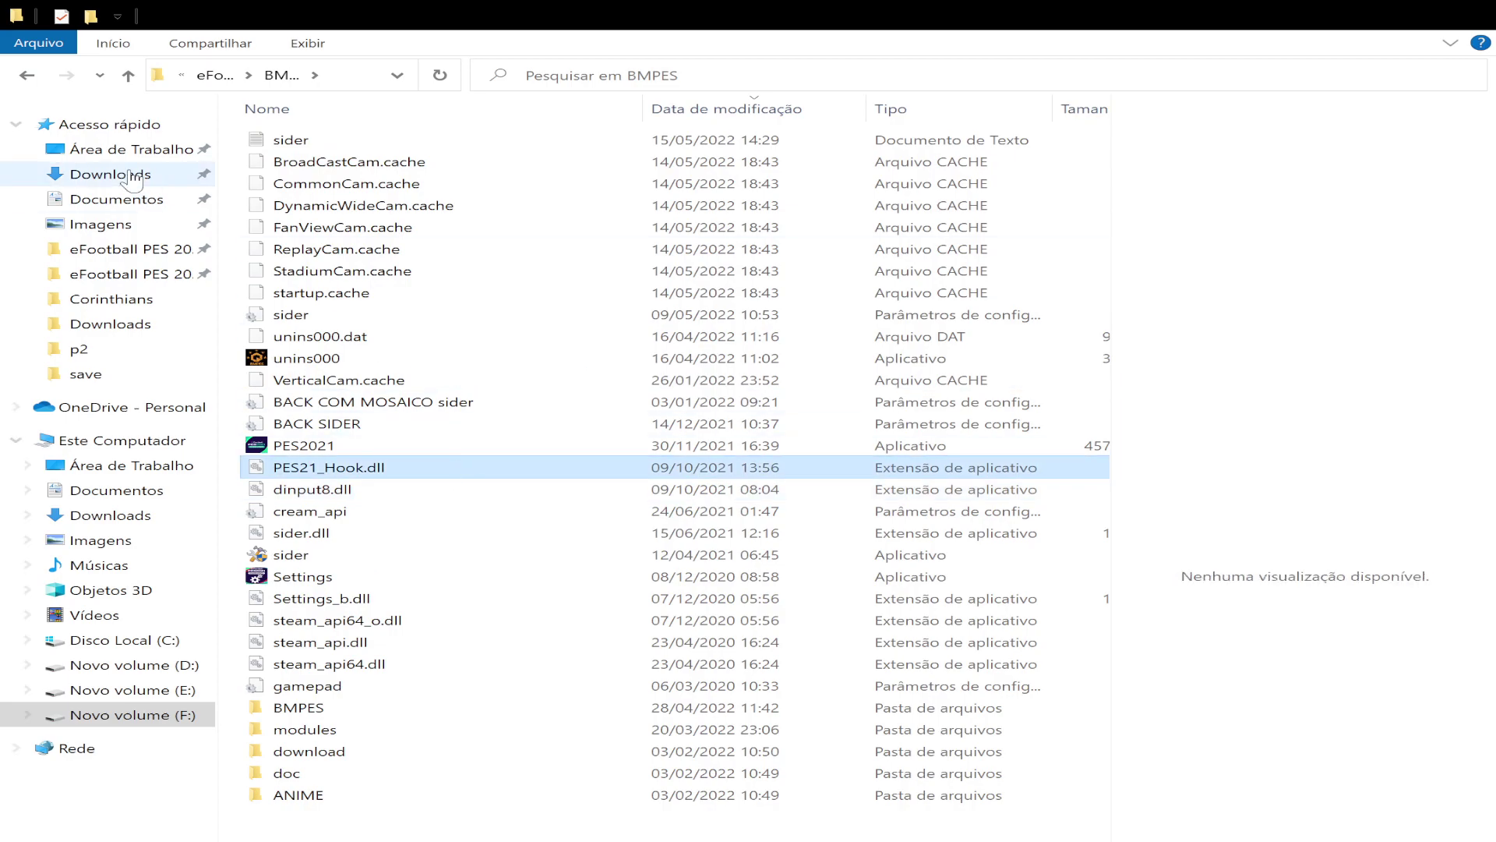
left_click(26, 75)
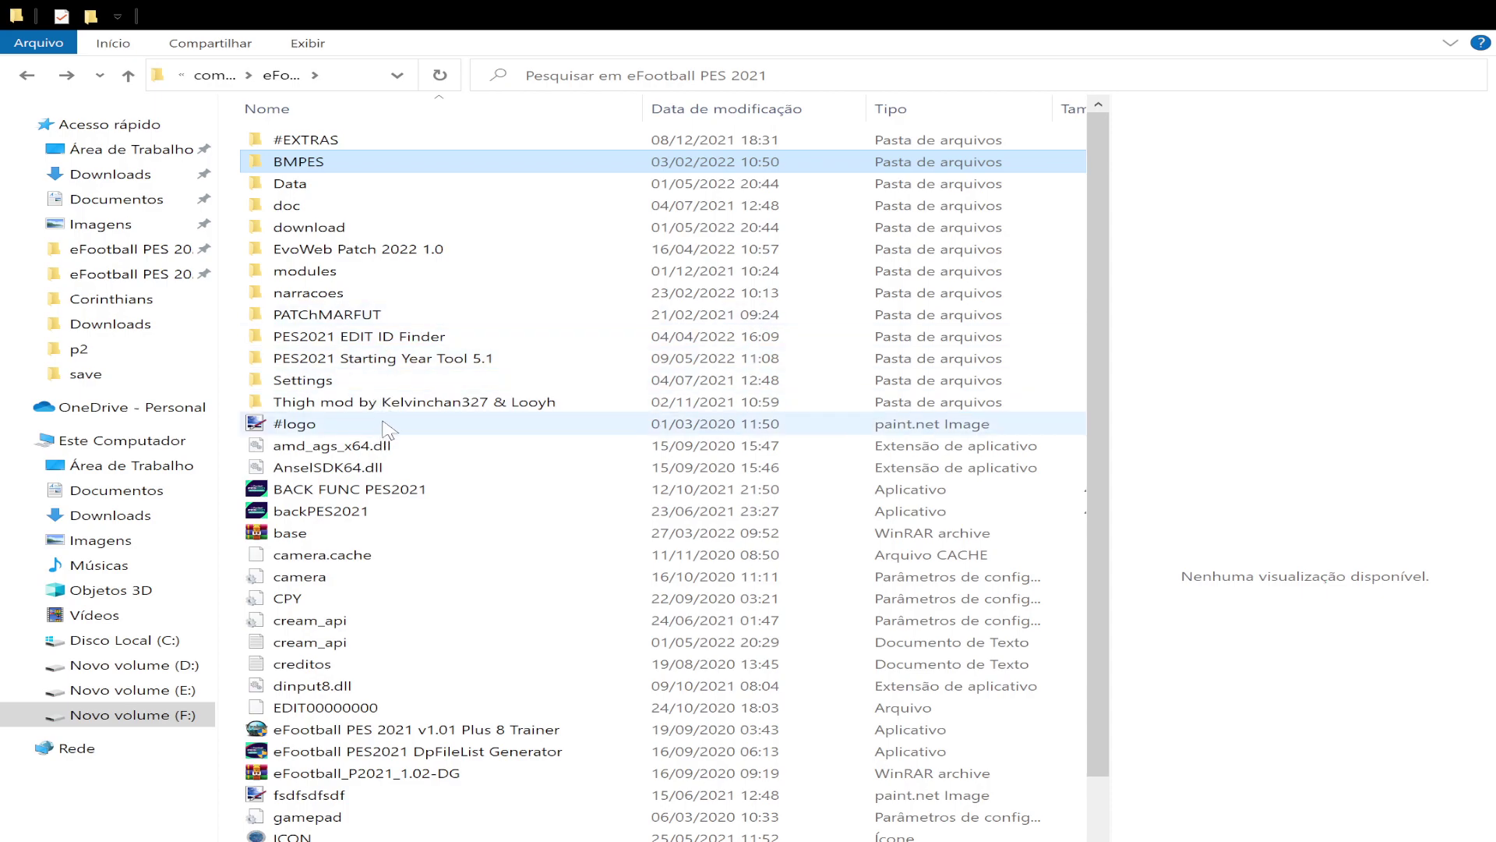
Open the eFootball PES2021 DpFileList Generator, review its list of checked CPKs, and close it to return to the game folder.
scroll(448, 822, "down", 2)
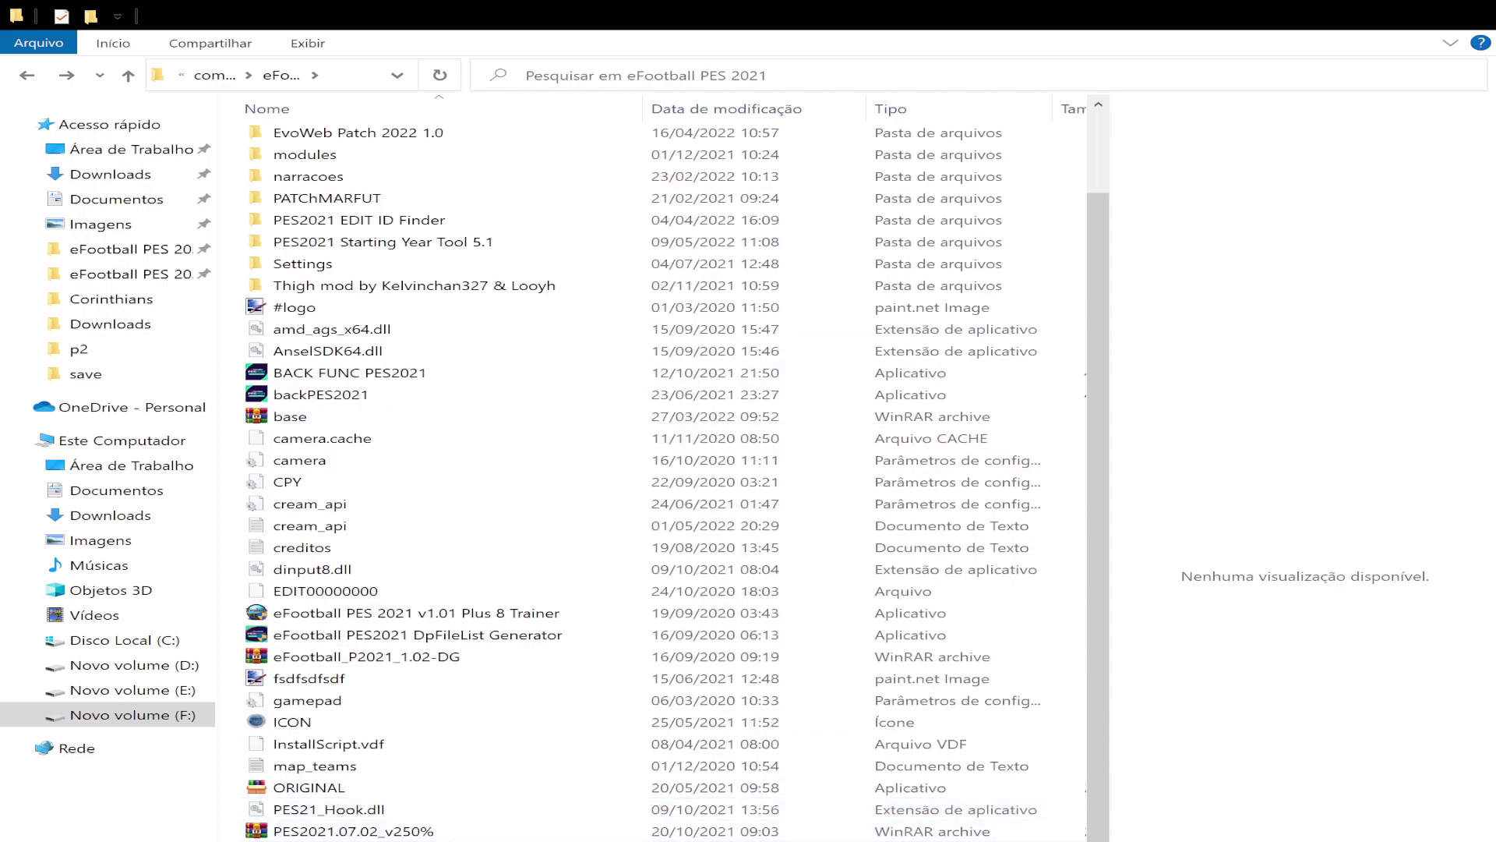
left_click(480, 636)
double_click(480, 636)
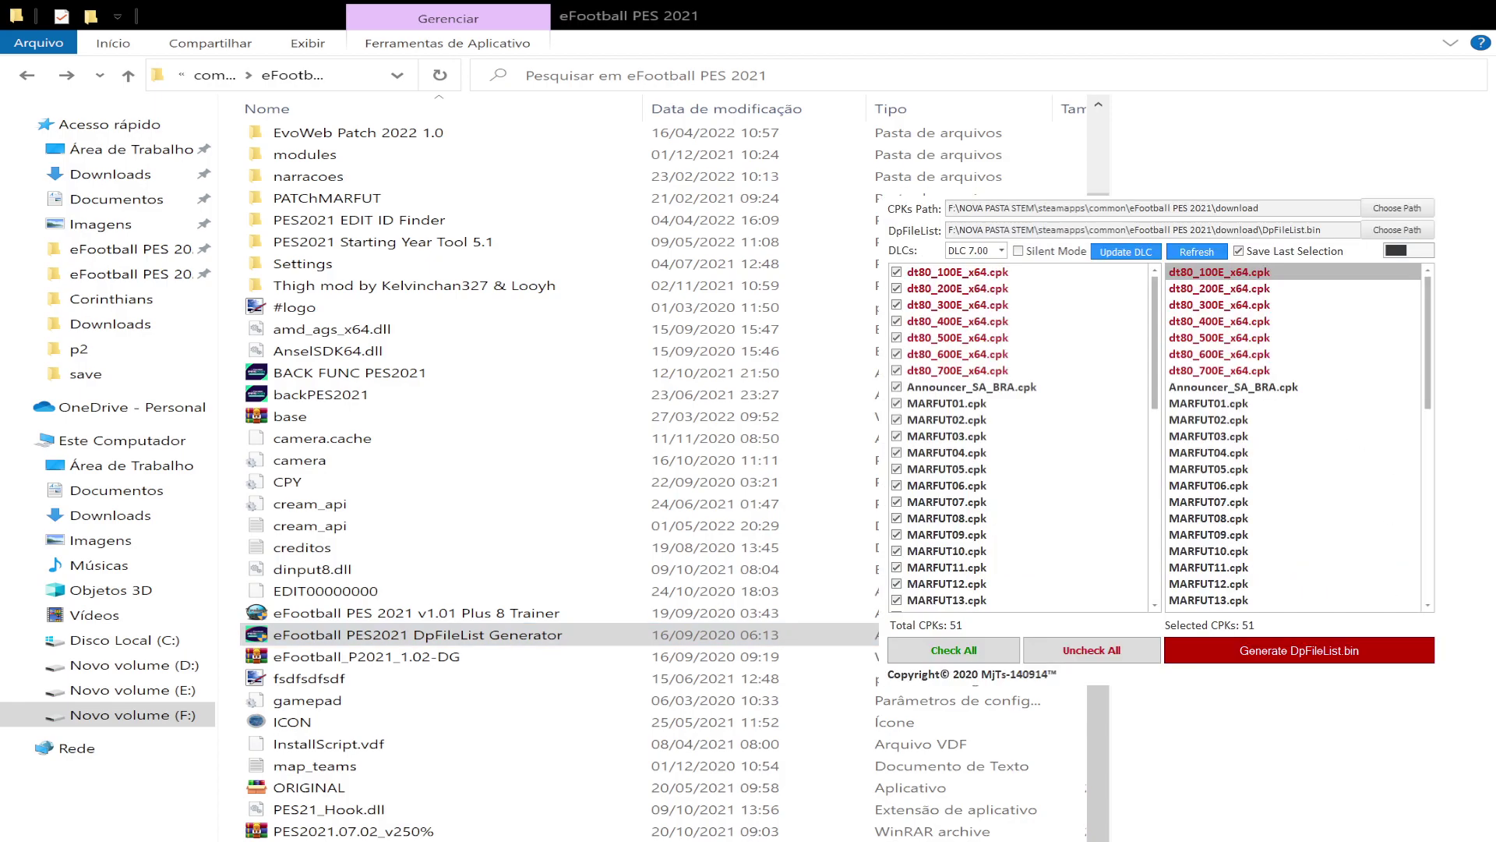
scroll(1021, 436, "down", 2)
scroll(1021, 436, "down", 8)
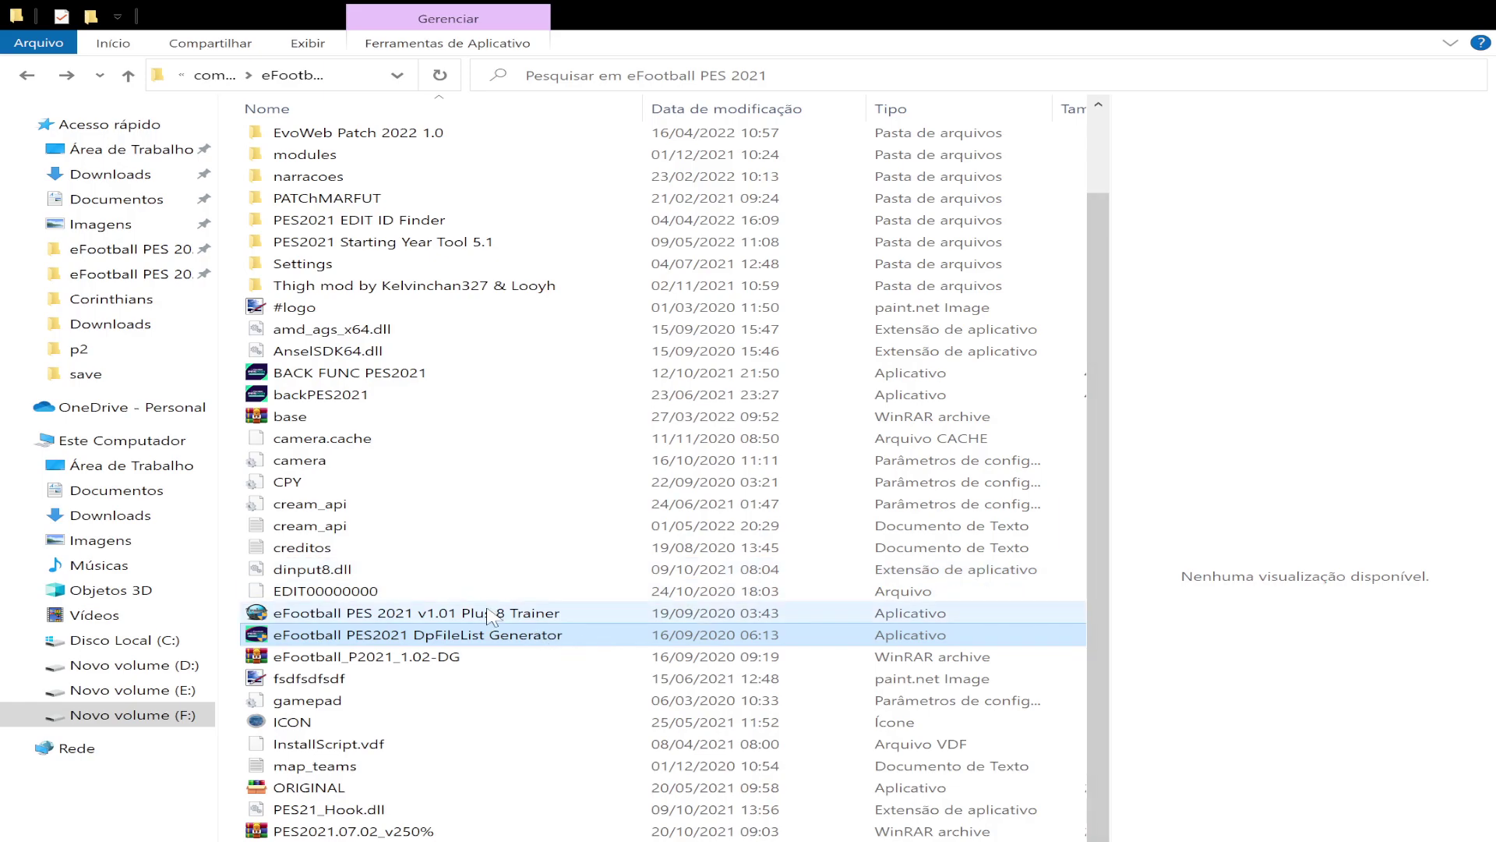
scroll(478, 611, "down", 3)
scroll(481, 615, "up", 5)
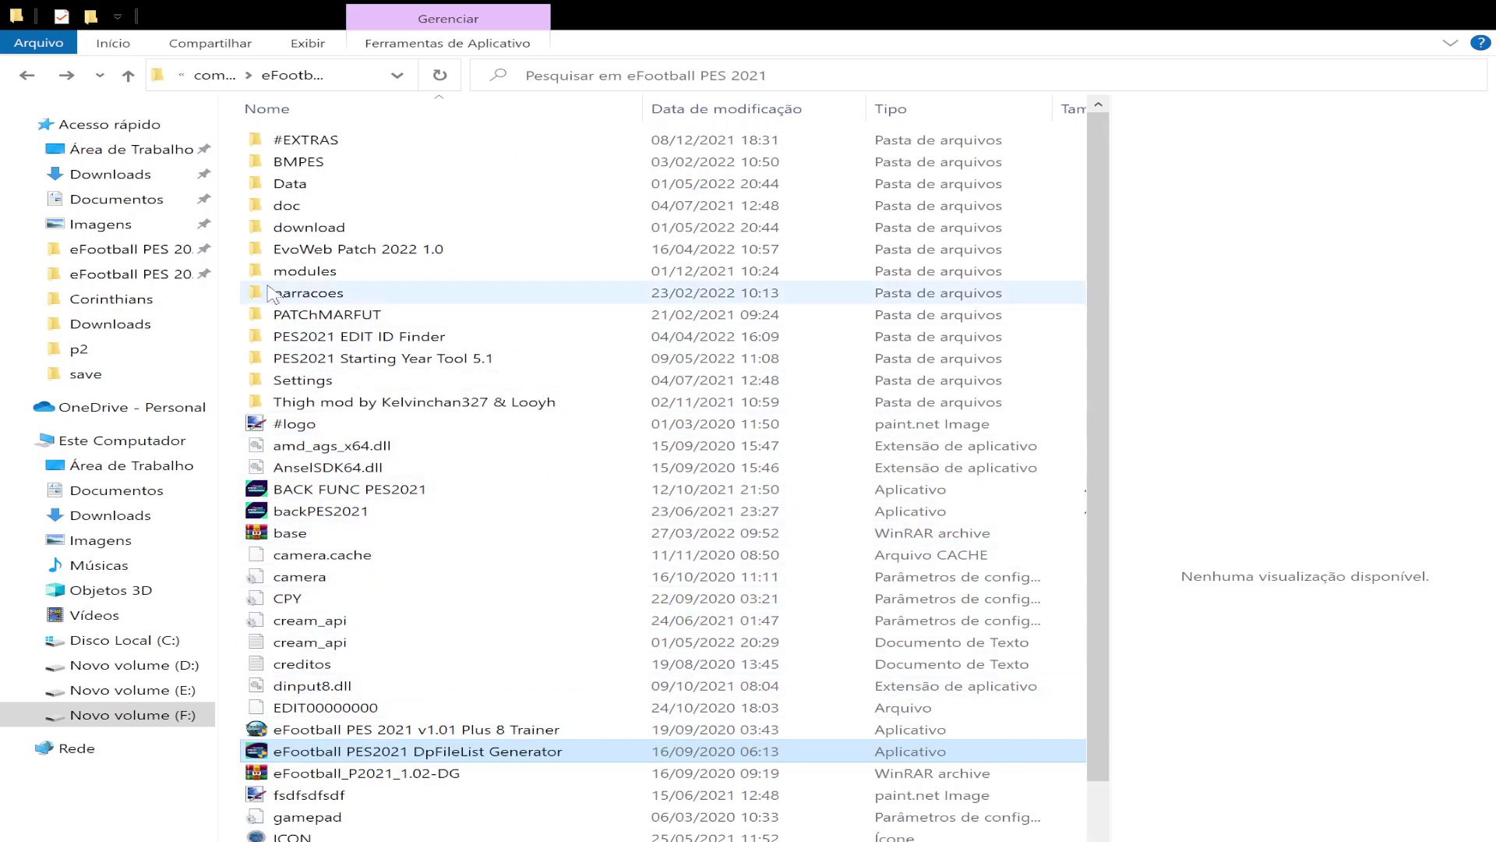
Open the save folder inside the numbered user folder of eFootball PES 2021 SEASON UPDATE and look through its files.
left_click(141, 251)
double_click(348, 142)
double_click(322, 248)
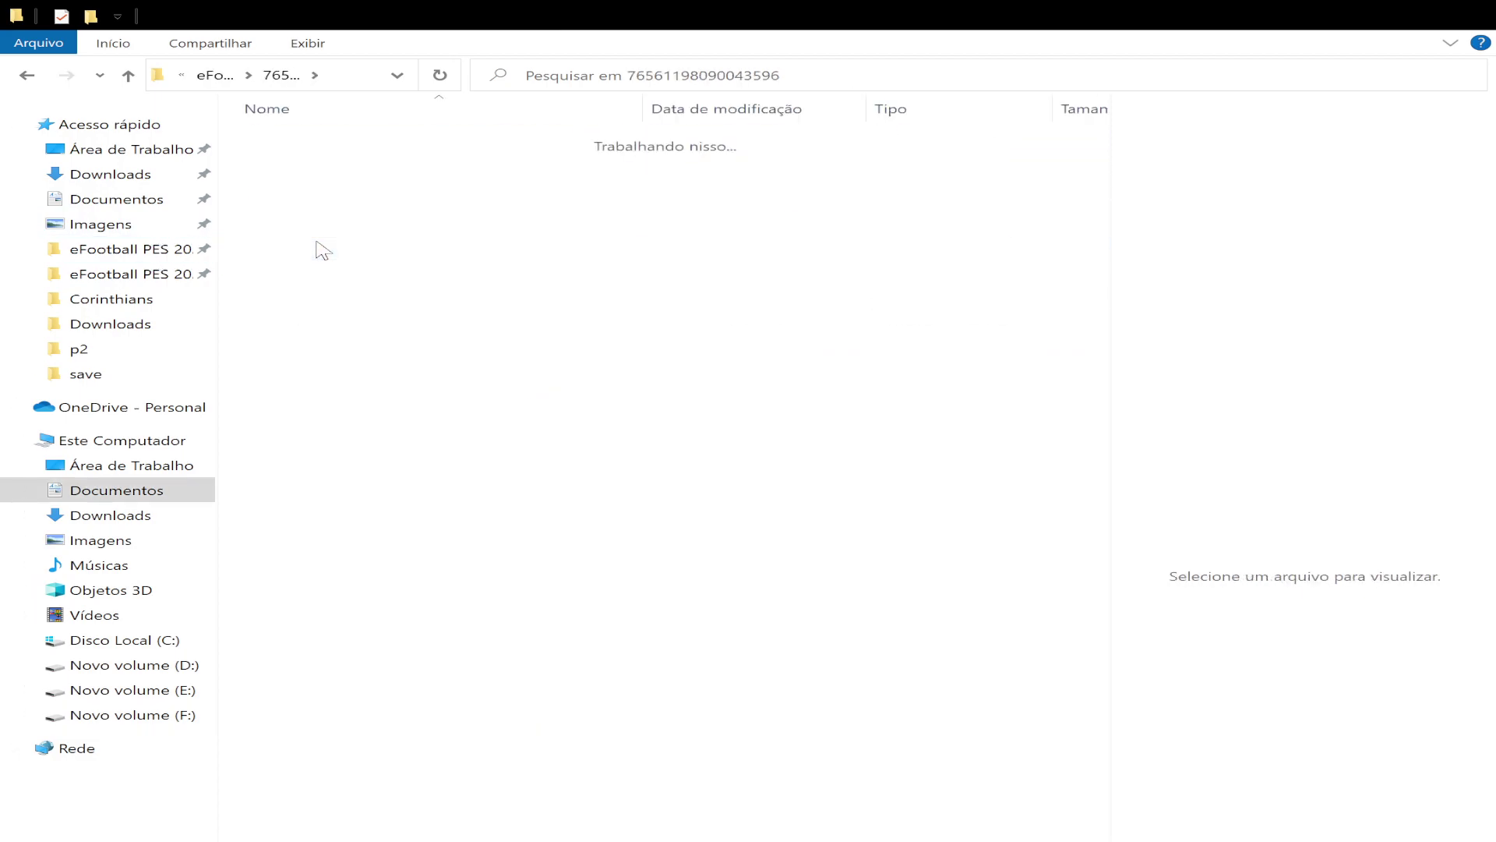
scroll(568, 451, "down", 2)
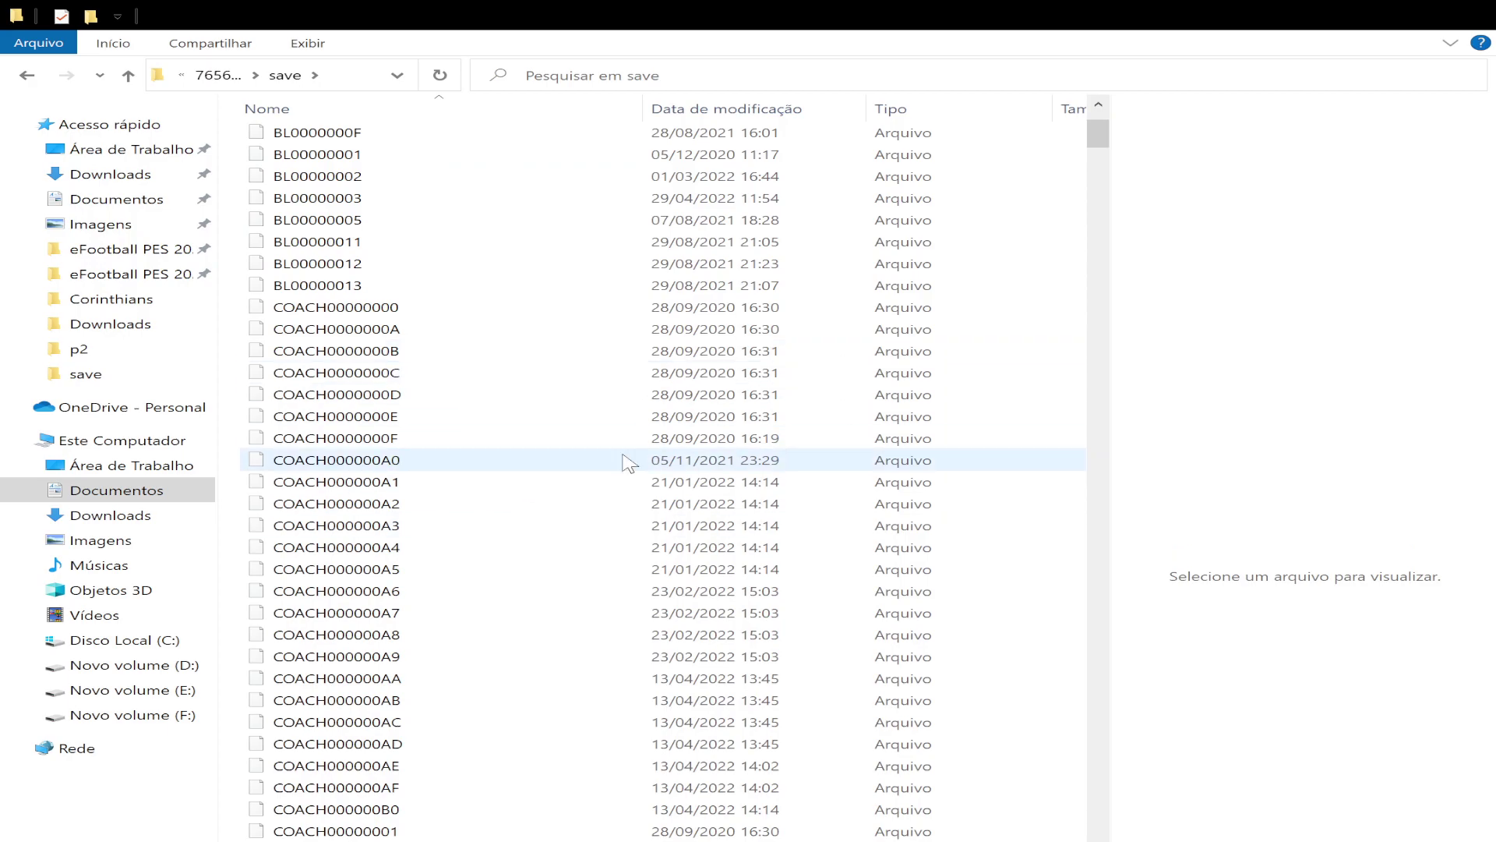
left_click(569, 484)
Go back to the eFootball PES 2021 game folder and select the sider application inside its PATChMARFUT folder.
left_click(82, 251)
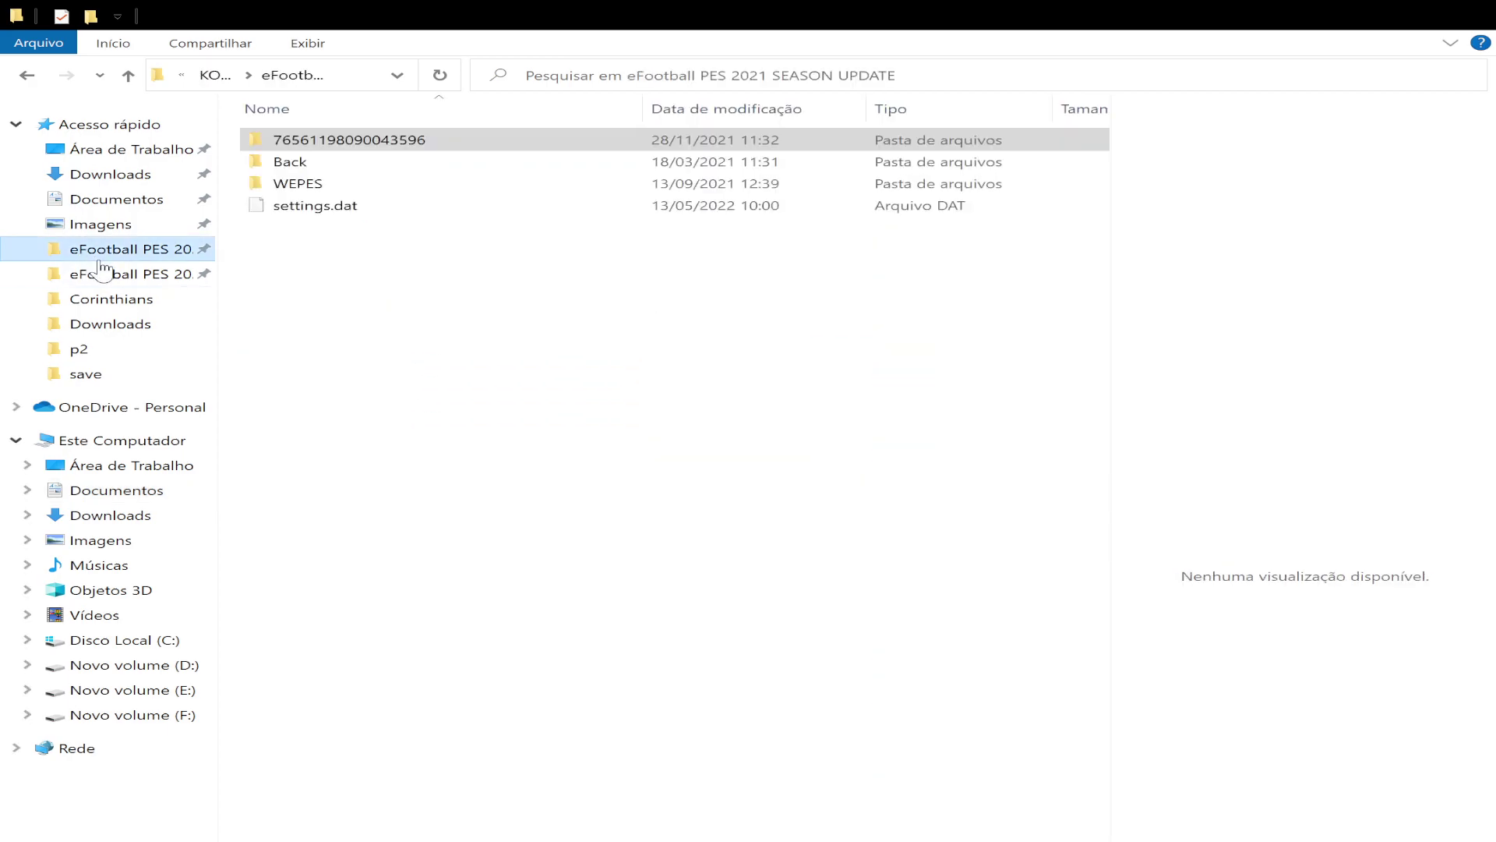
left_click(109, 275)
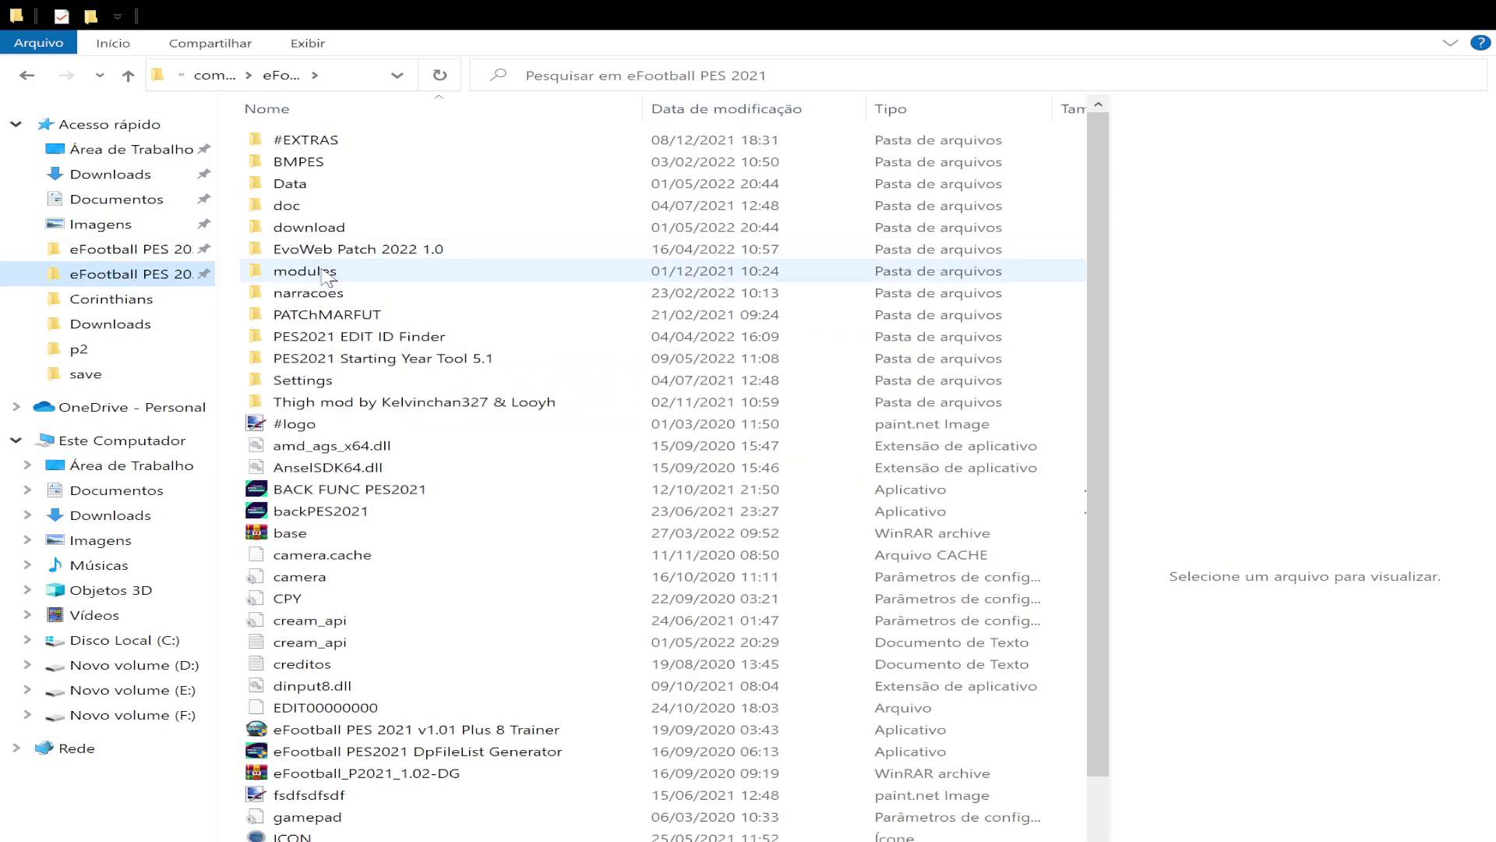
double_click(328, 316)
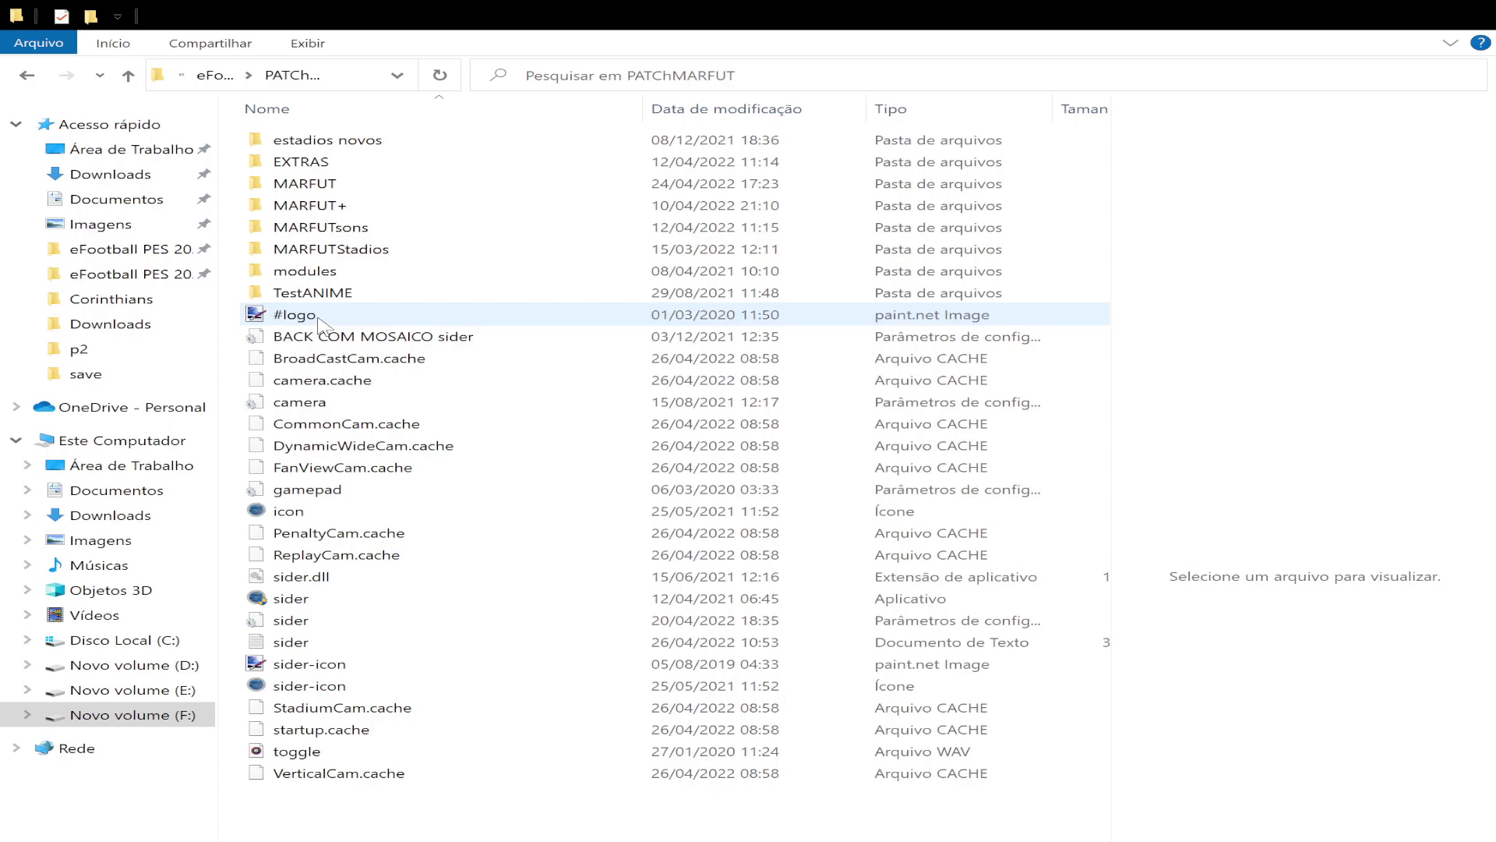
left_click(343, 600)
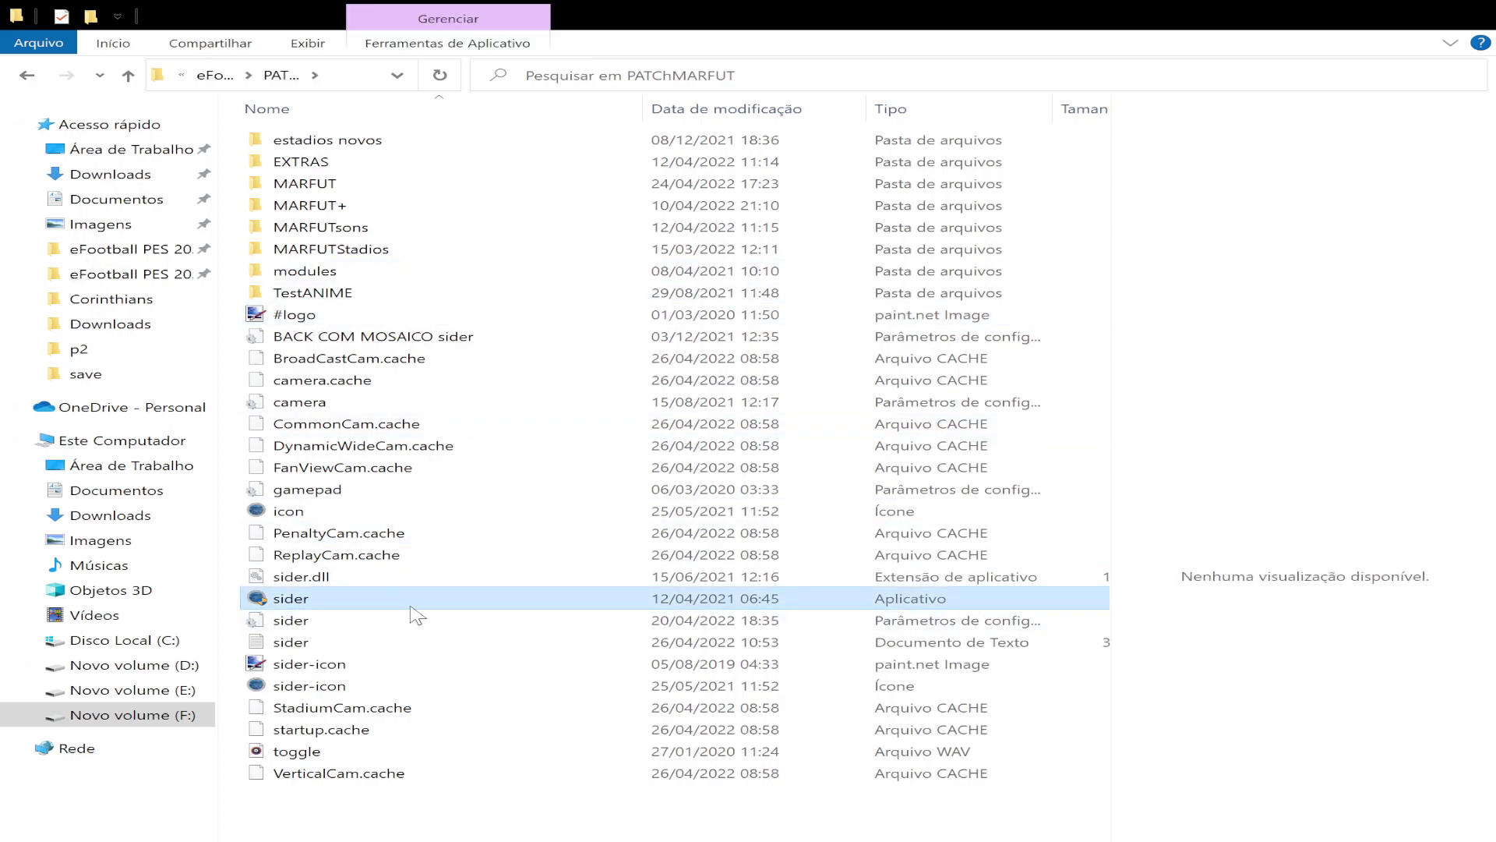
left_click(30, 76)
double_click(407, 320)
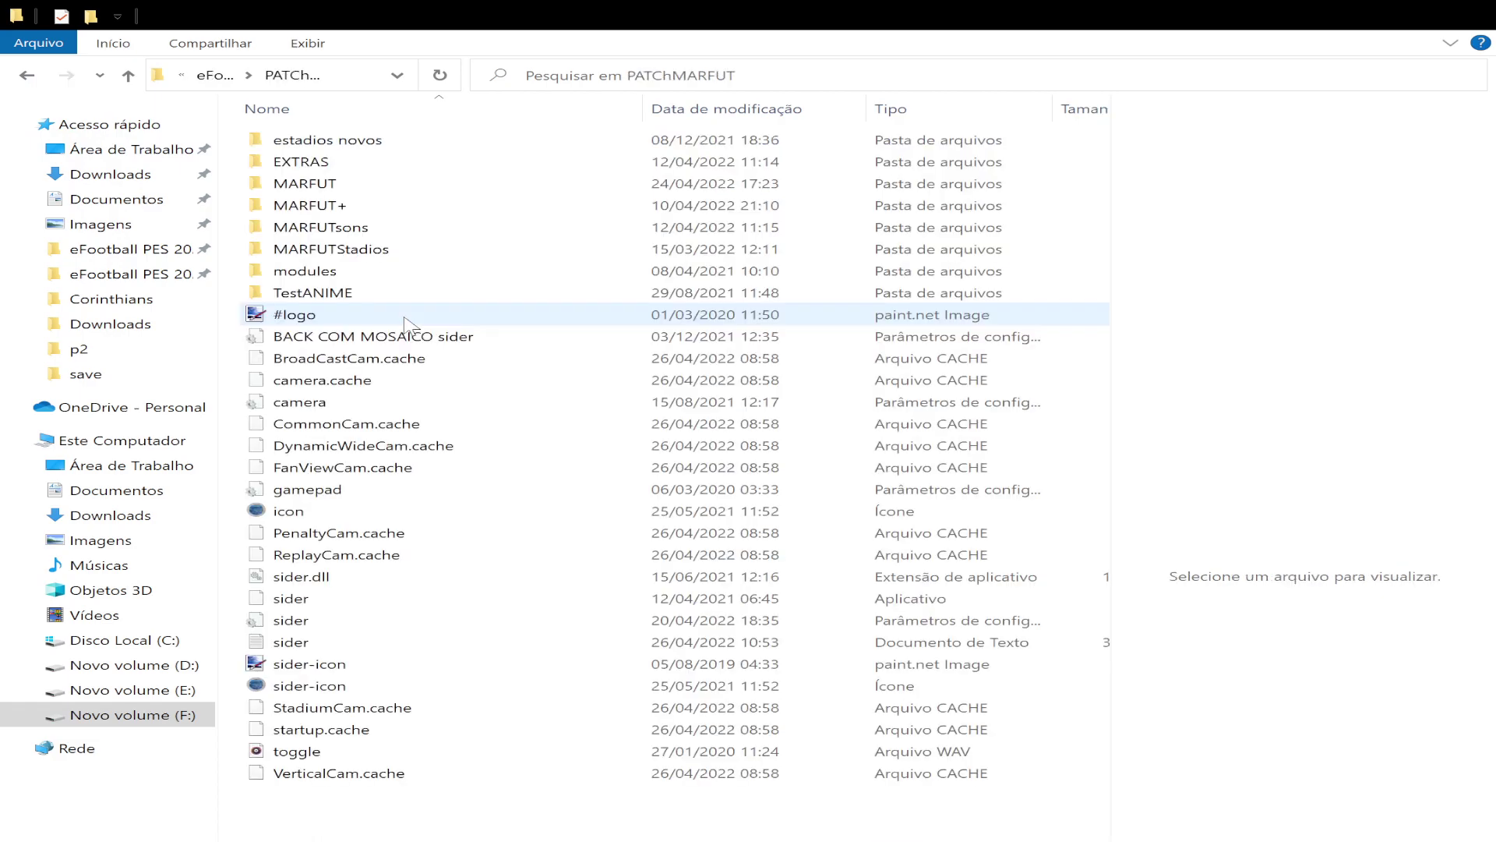
left_click(361, 606)
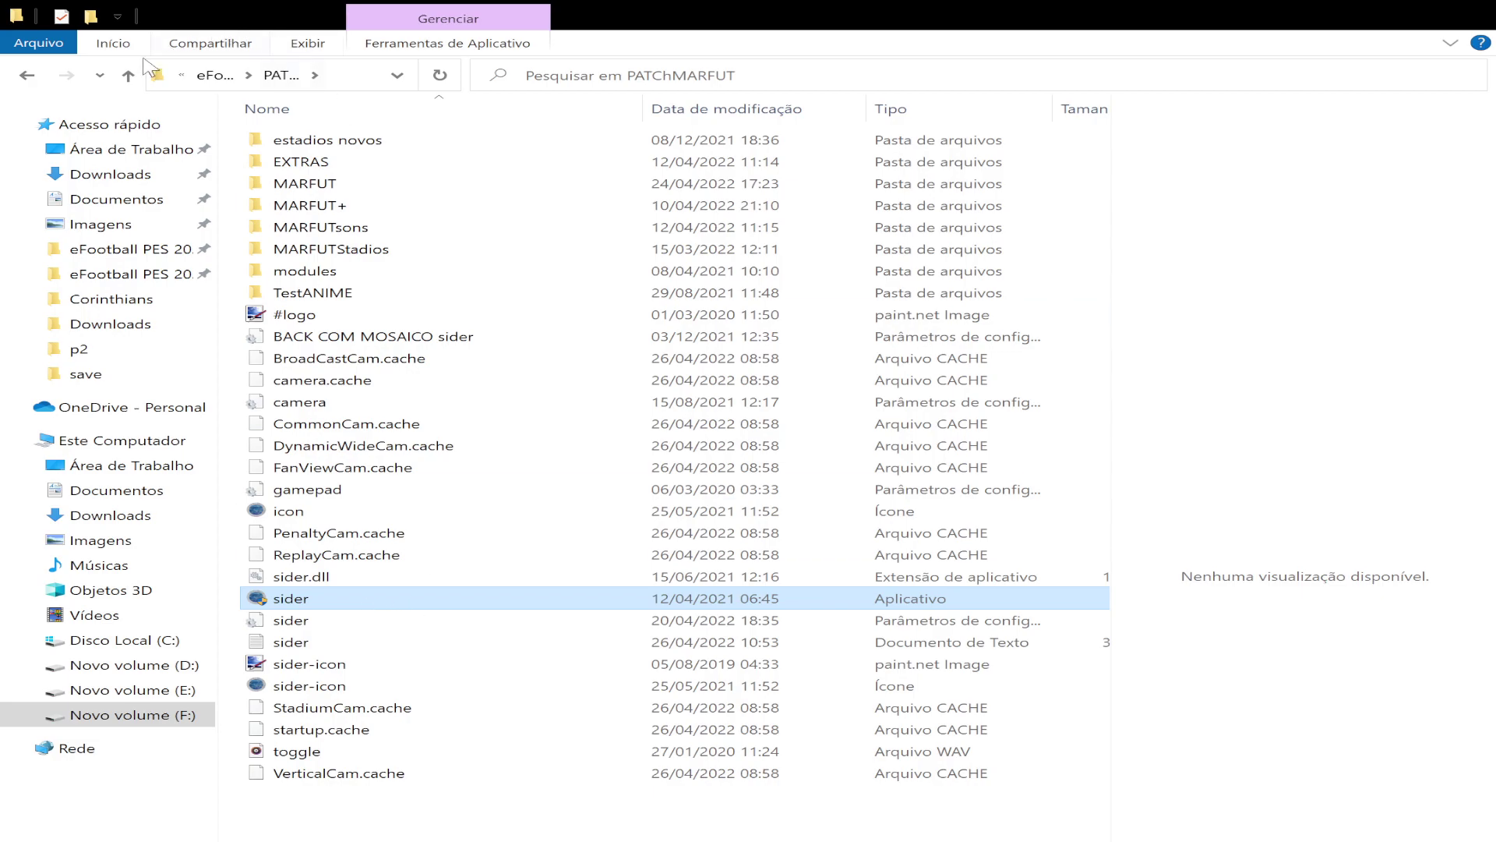
Switch from PATChMARFUT to the BMPES folder and select its sider application.
left_click(33, 76)
double_click(424, 164)
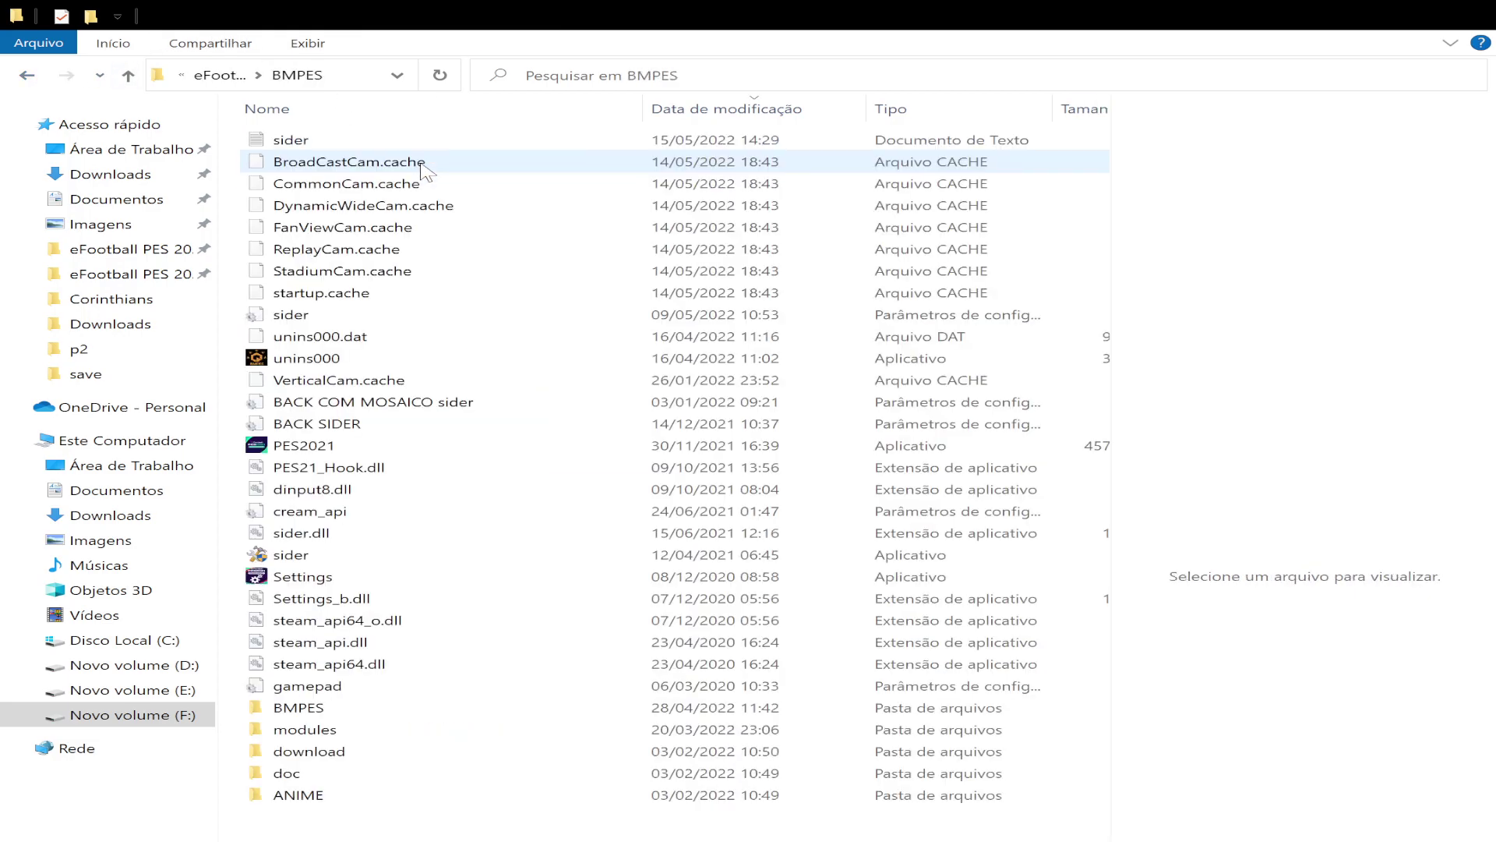
left_click(359, 558)
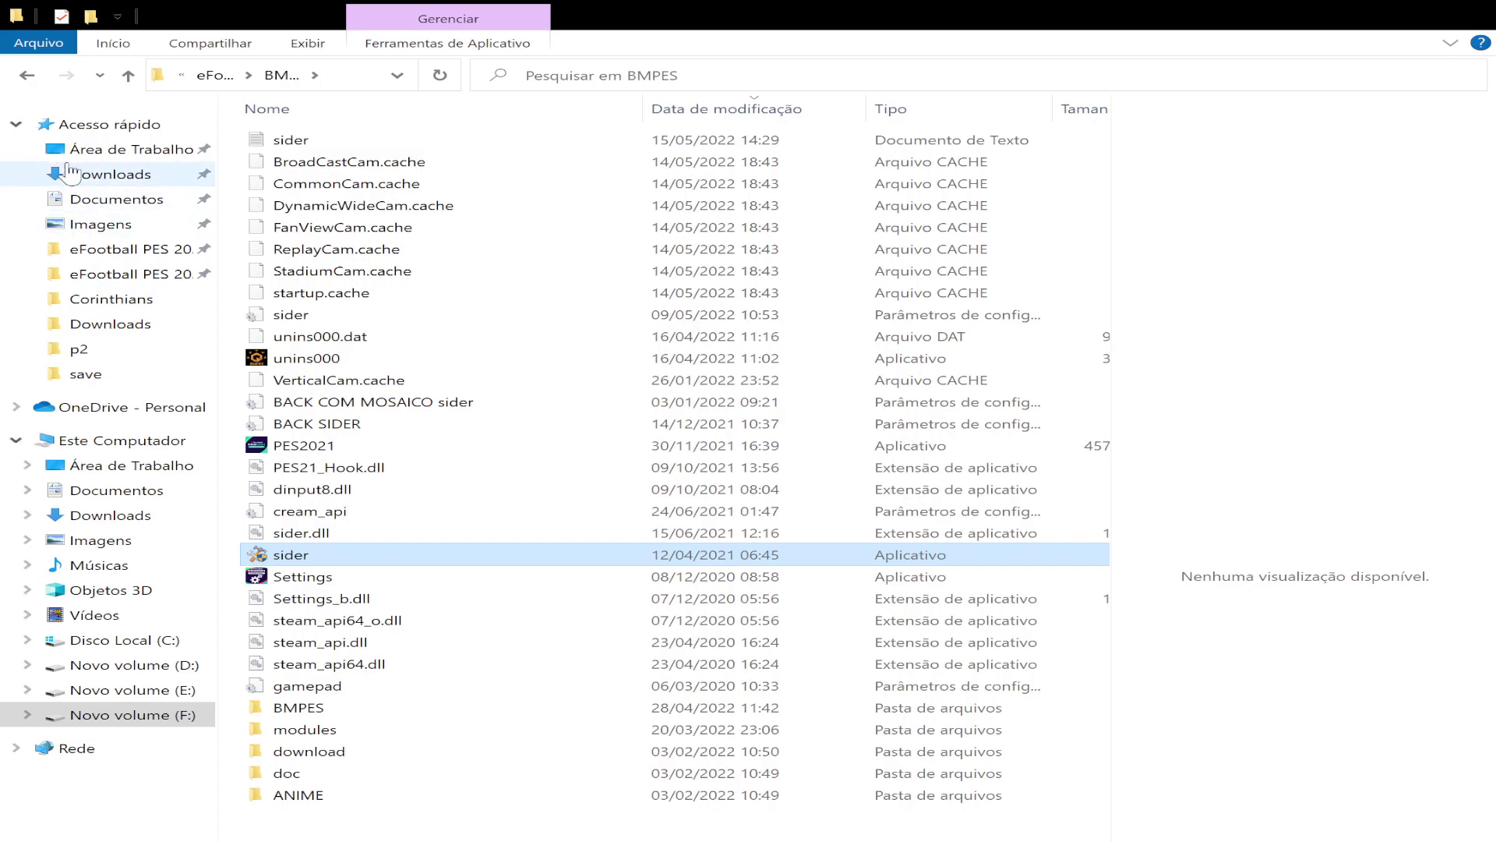
Return to the main game folder and point out the PES2021 application by selecting it.
left_click(30, 76)
scroll(490, 358, "down", 5)
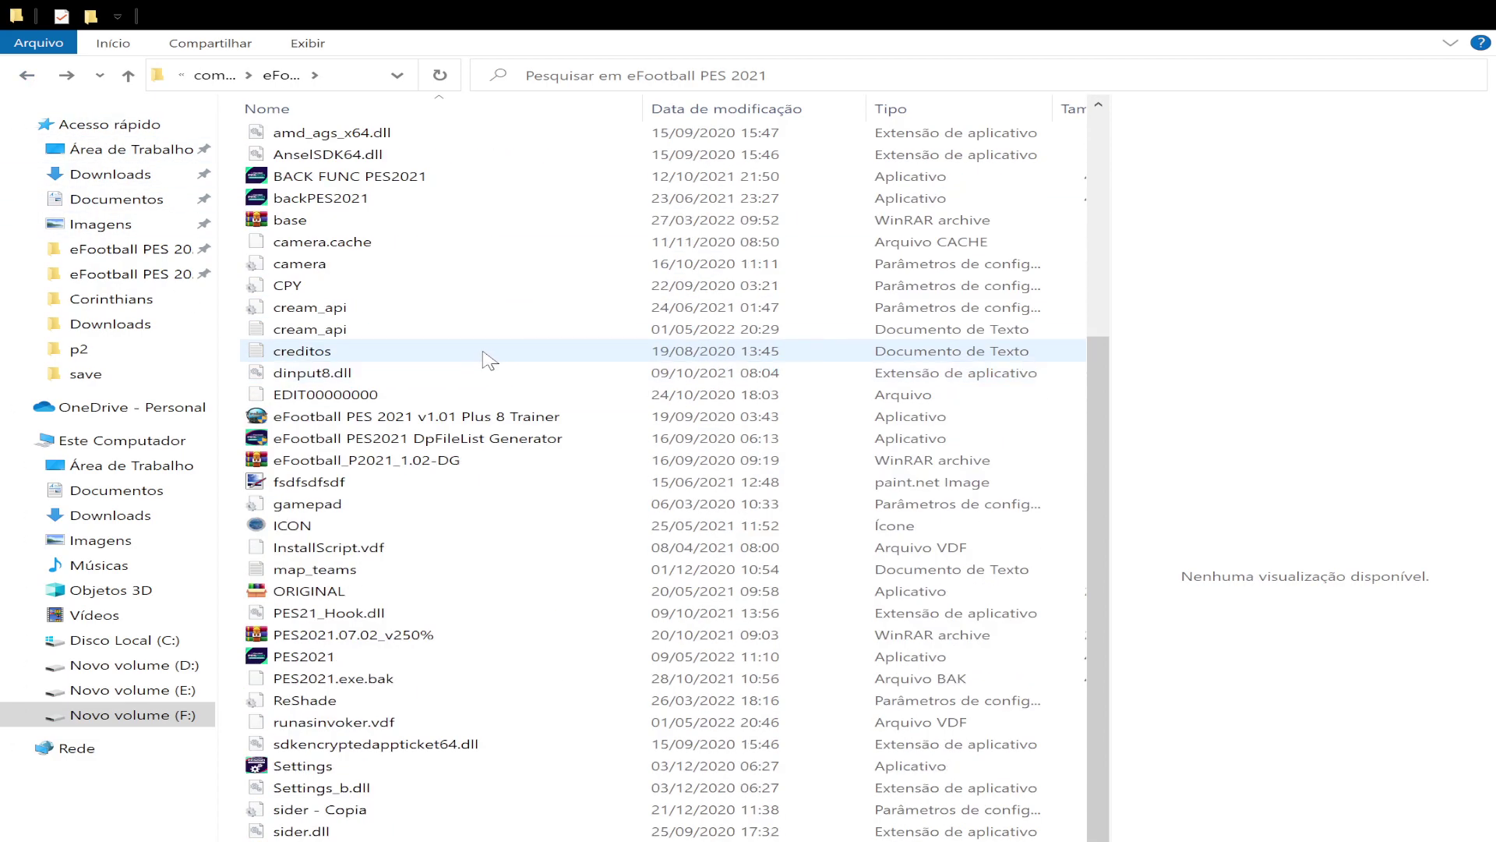
left_click(343, 658)
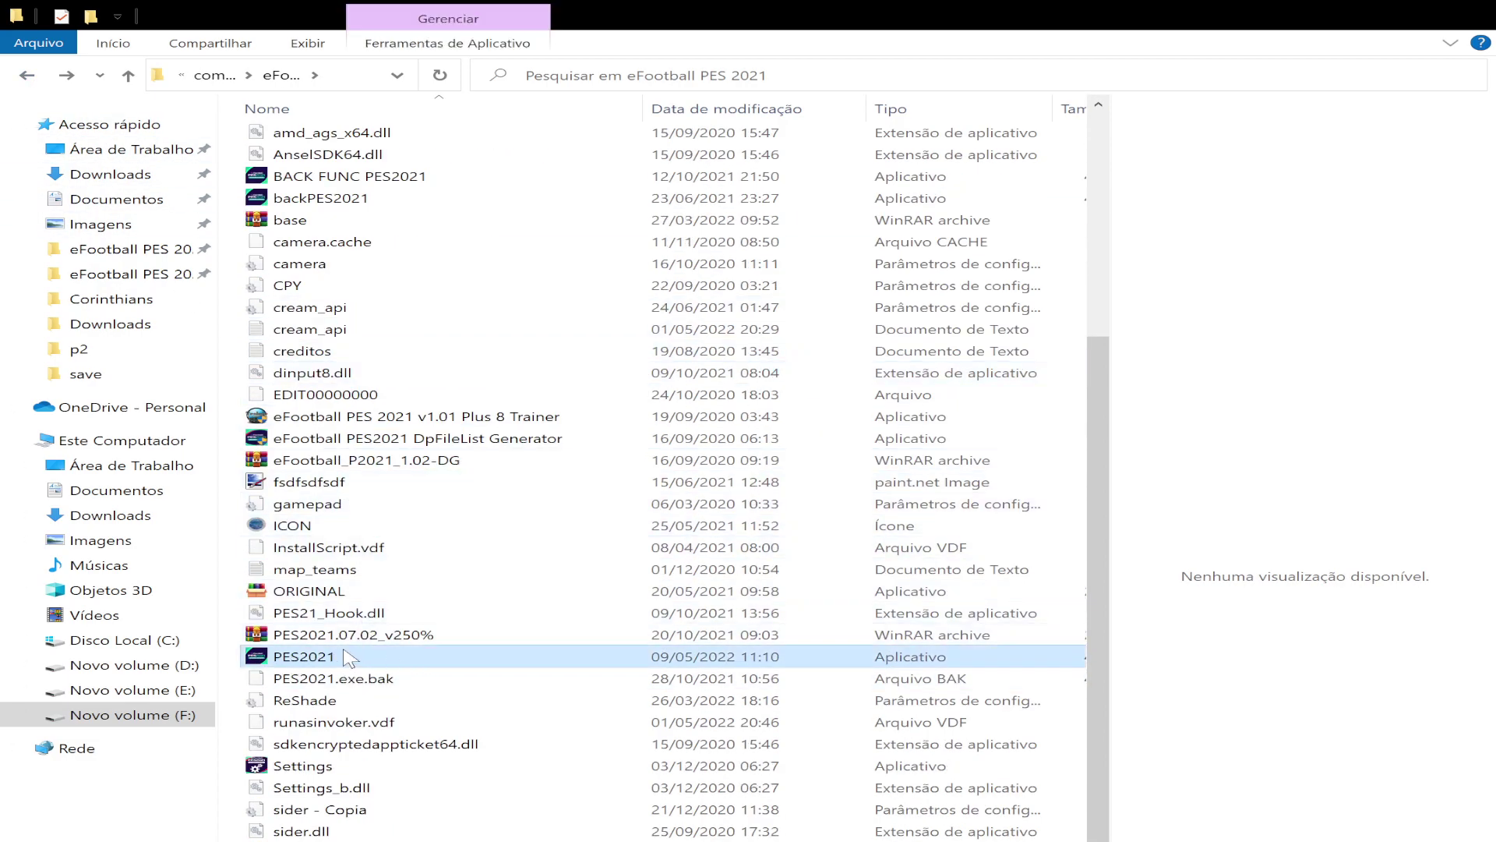
scroll(290, 659, "up", 5)
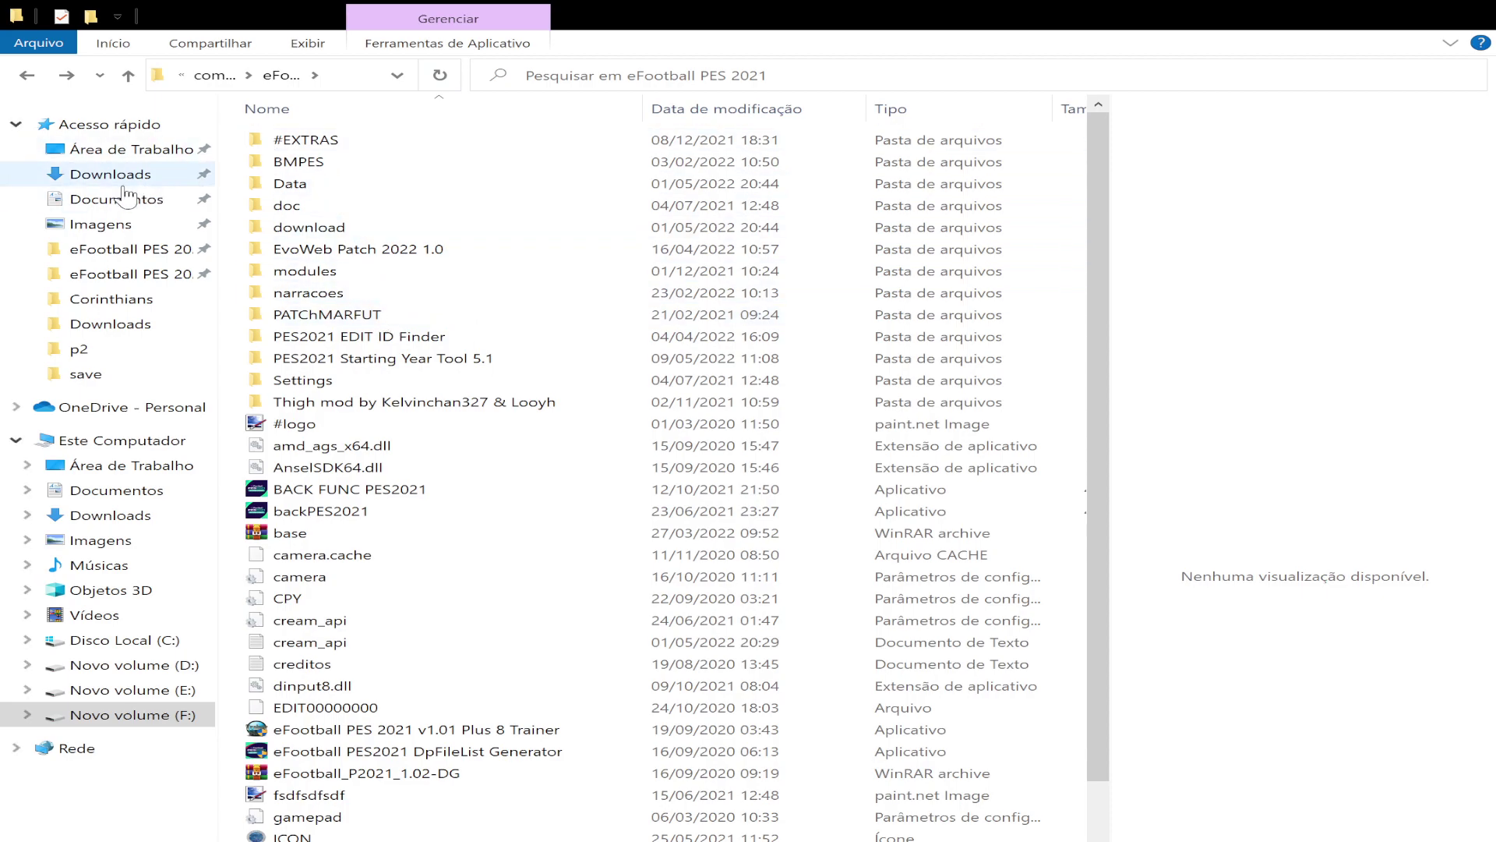
Reopen the SEASON UPDATE documents folder and go through the numbered user folder into save.
left_click(113, 250)
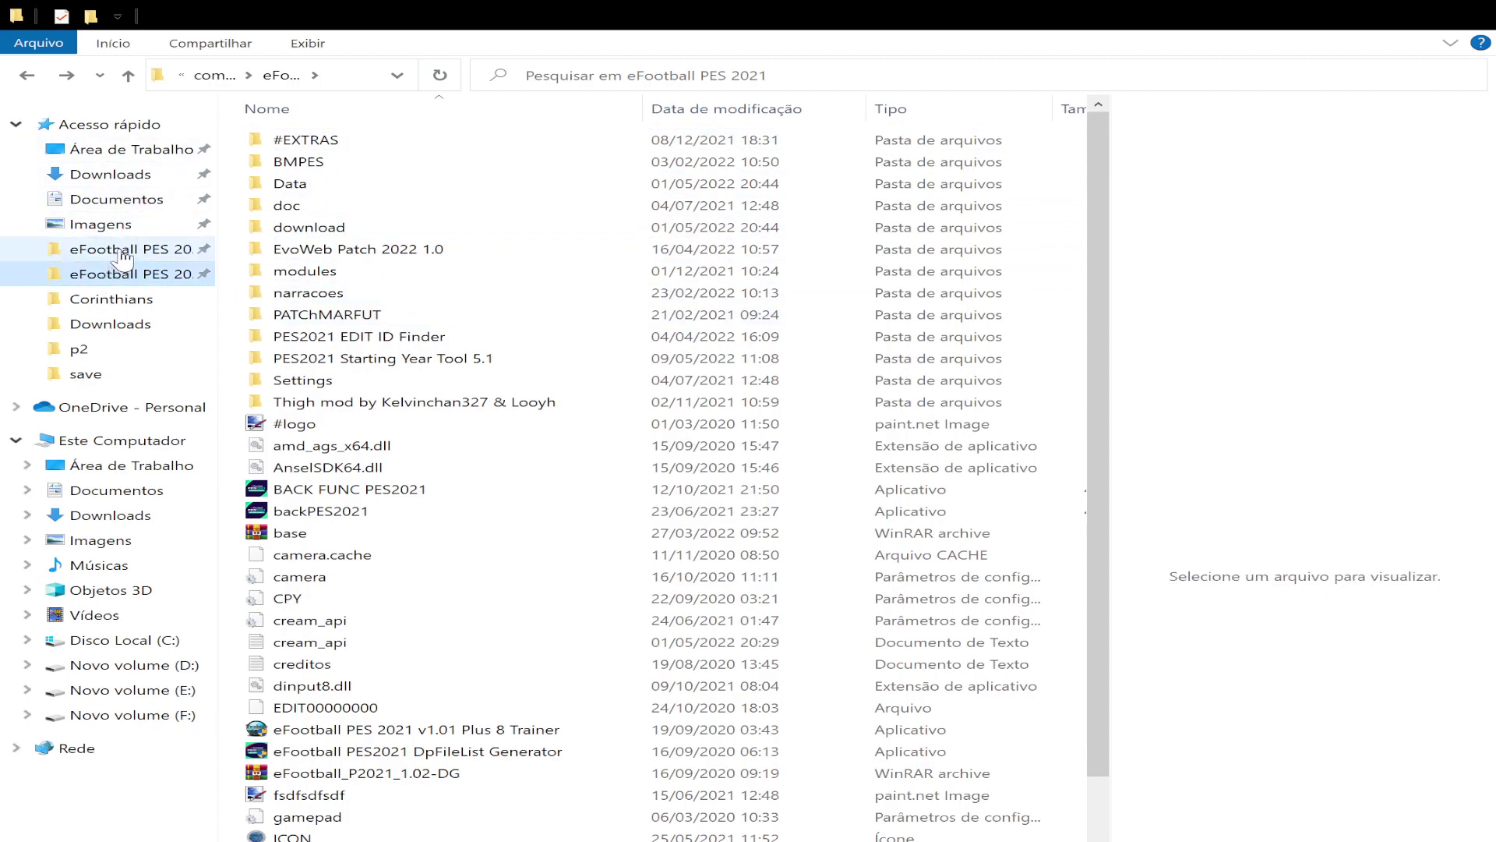
double_click(338, 144)
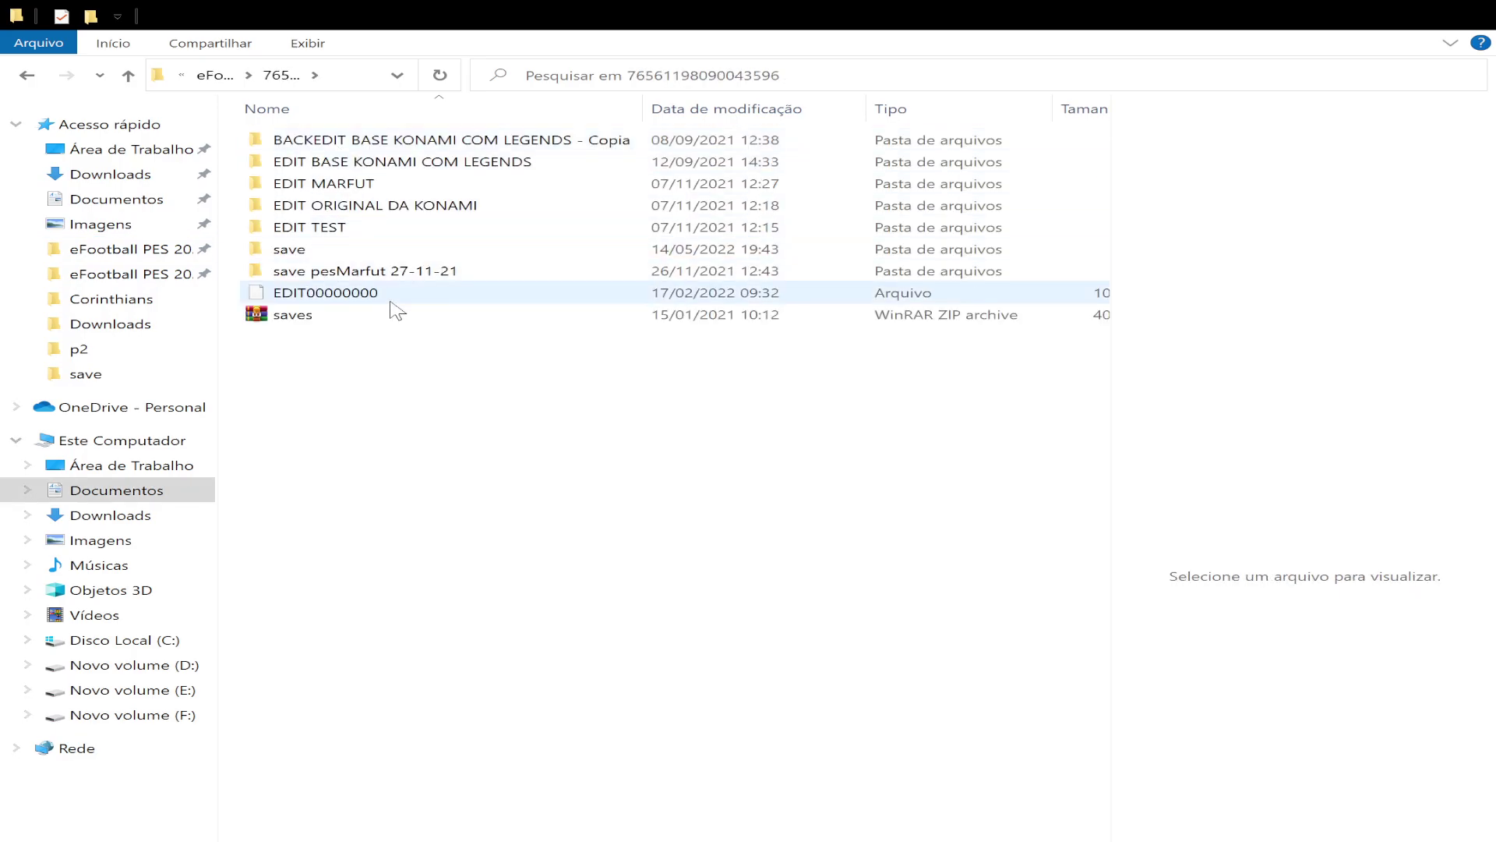
double_click(367, 248)
Check the PATChMARFUT folder, and select the DpFileList Generator back in the game folder.
left_click(131, 274)
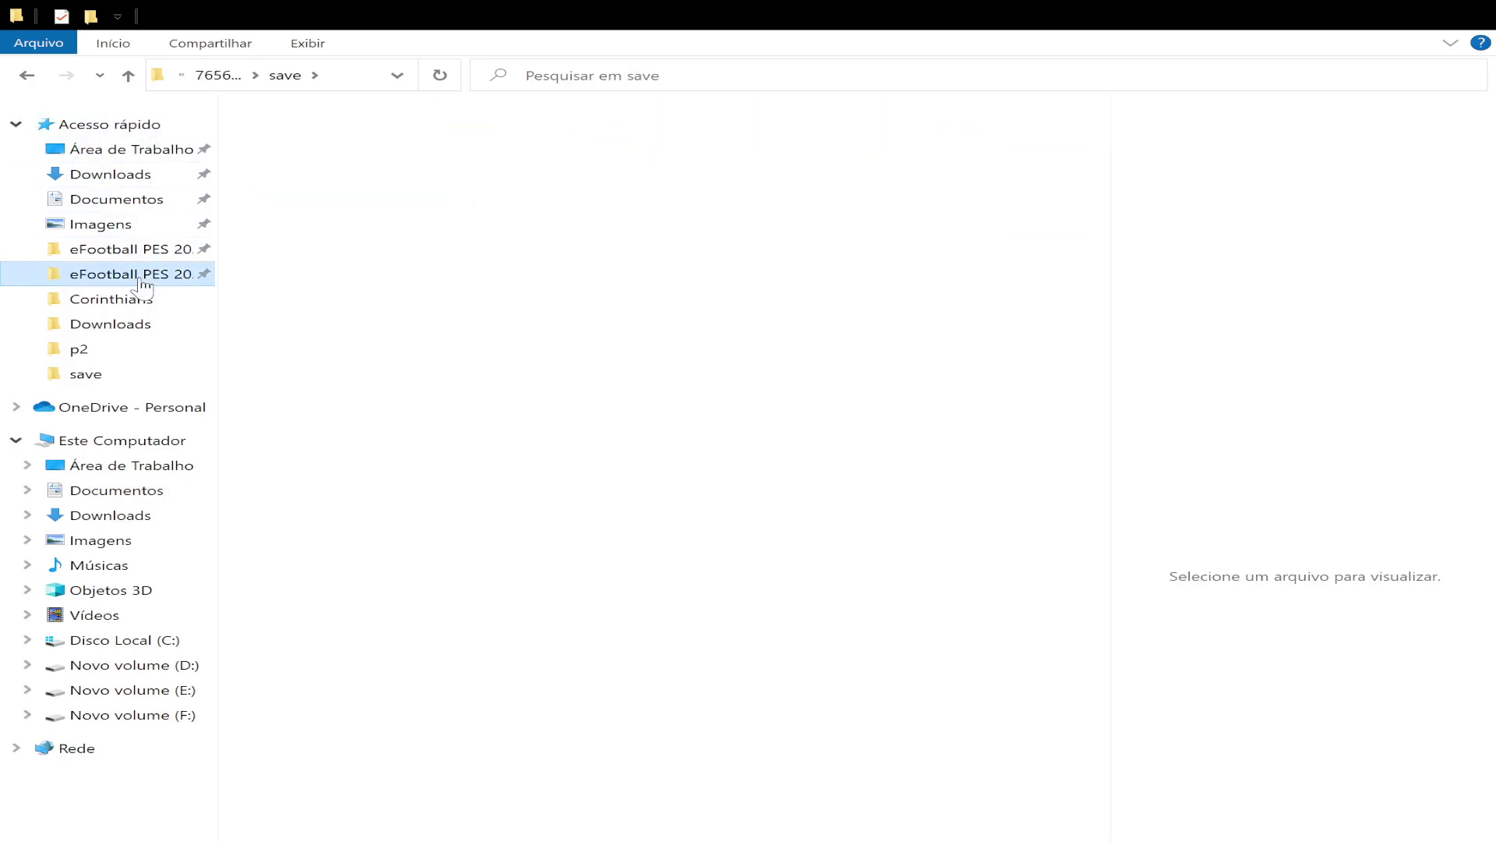
double_click(385, 318)
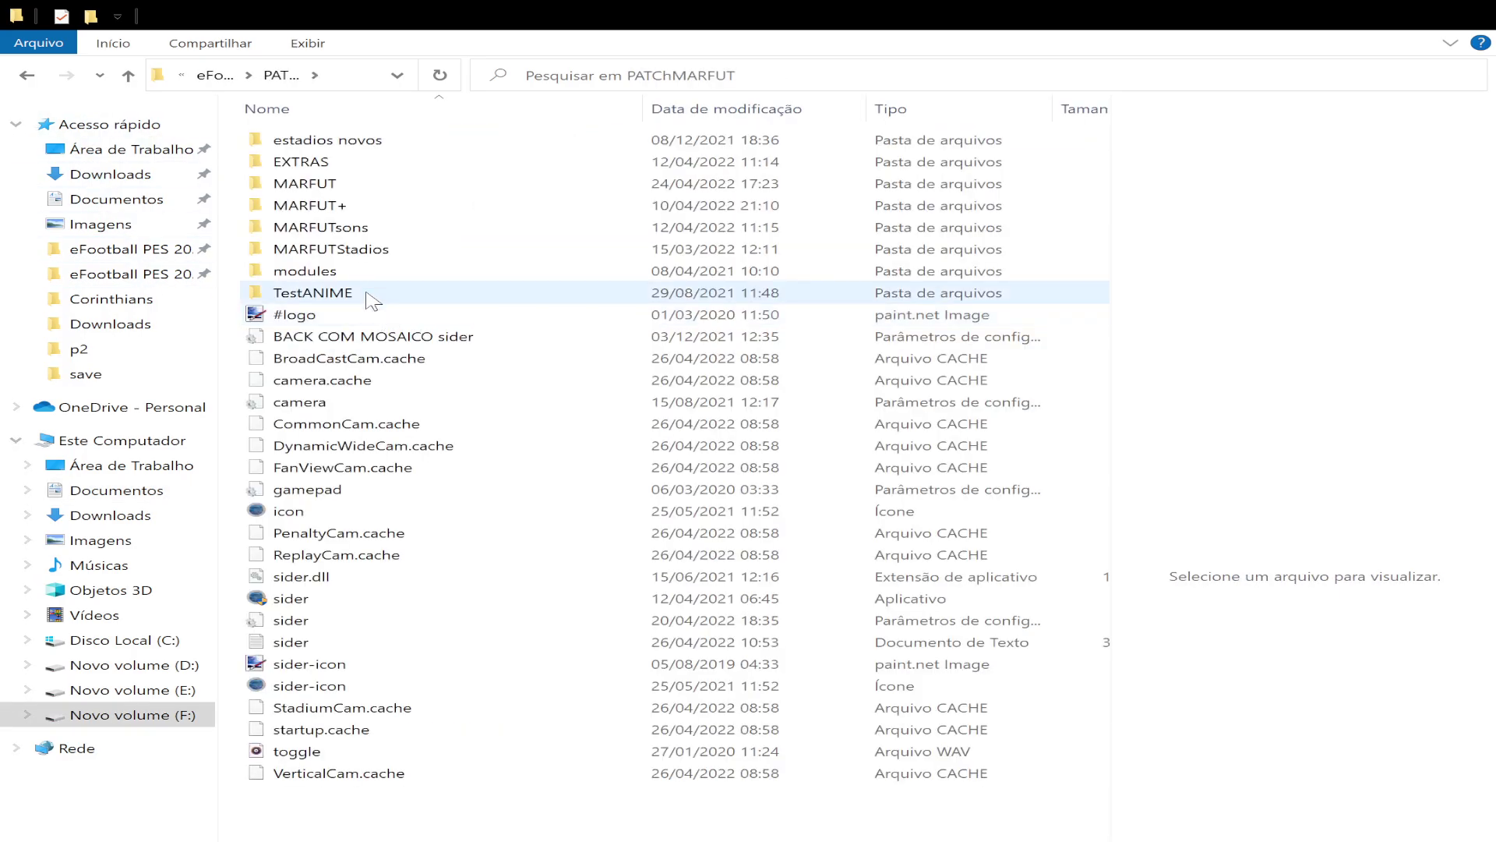
left_click(28, 75)
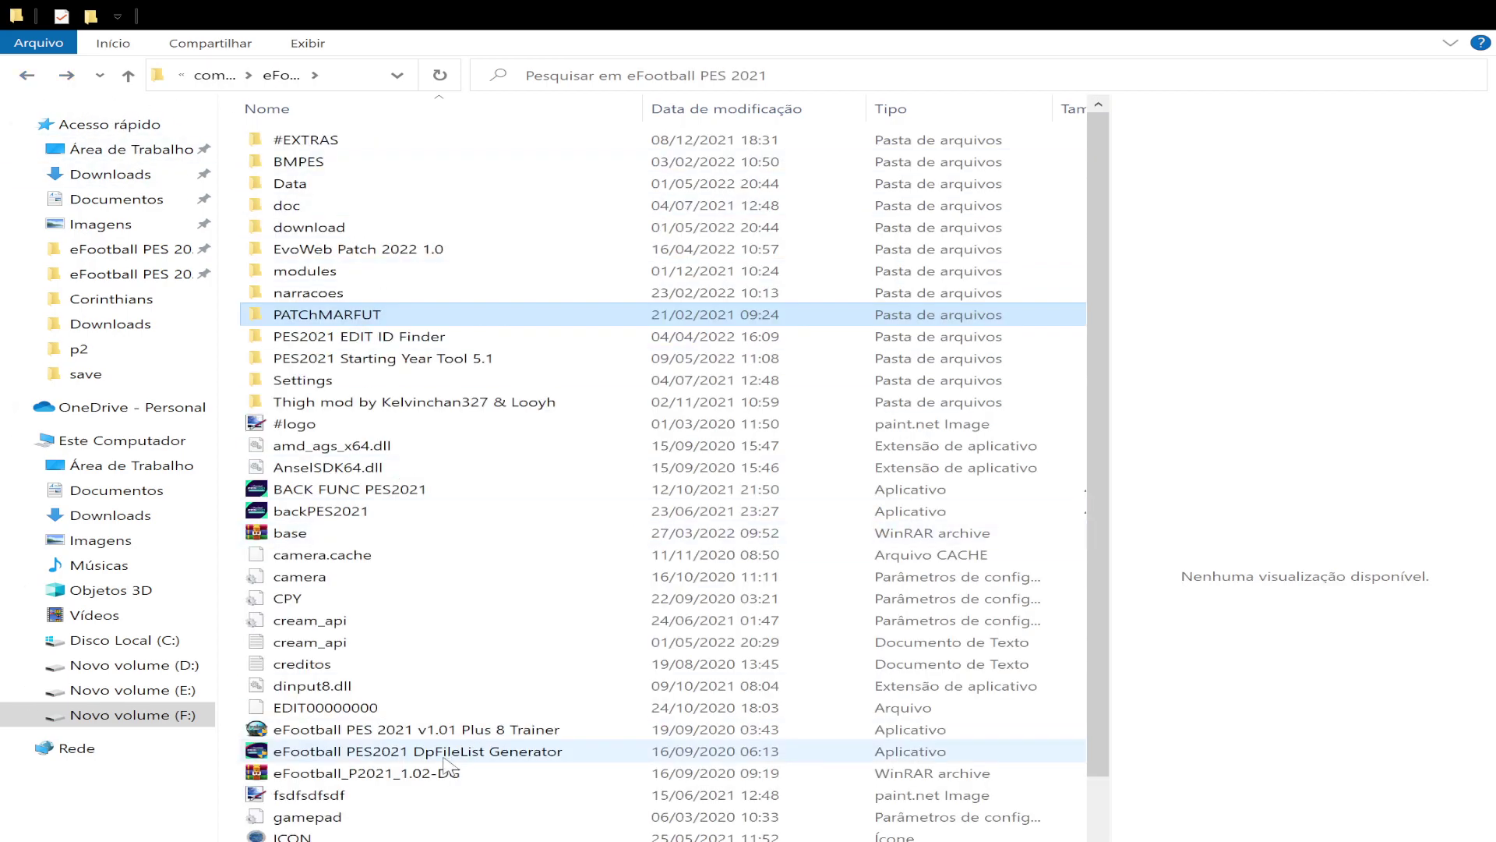
left_click(409, 753)
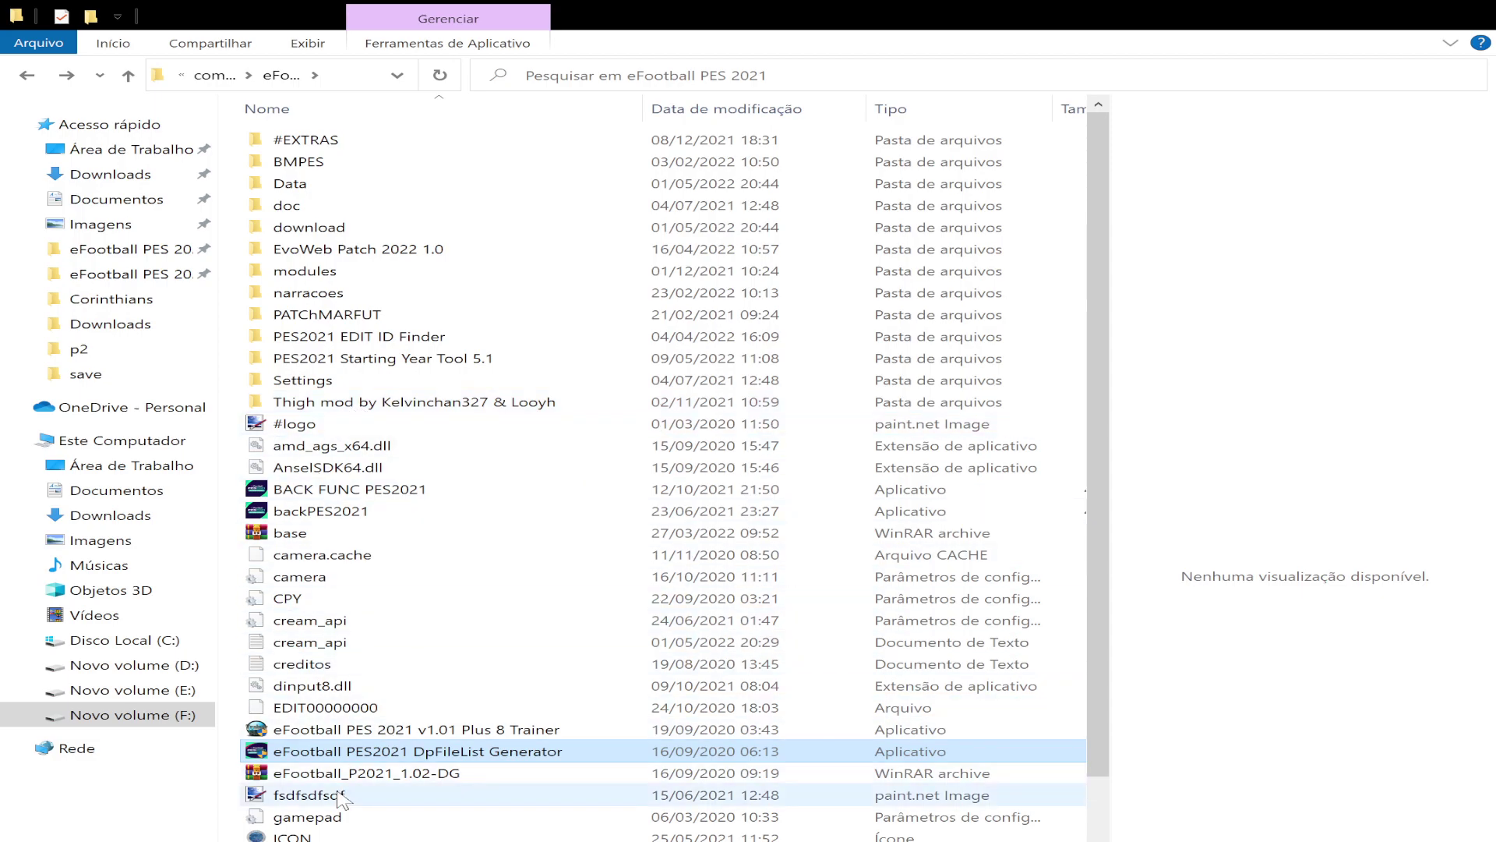
Open the download folder, select the MARFUT CPK files starting from MARFUT01.cpk, and return to the game folder.
double_click(343, 228)
left_click_drag(237, 396, 465, 841)
scroll(389, 467, "up", 5)
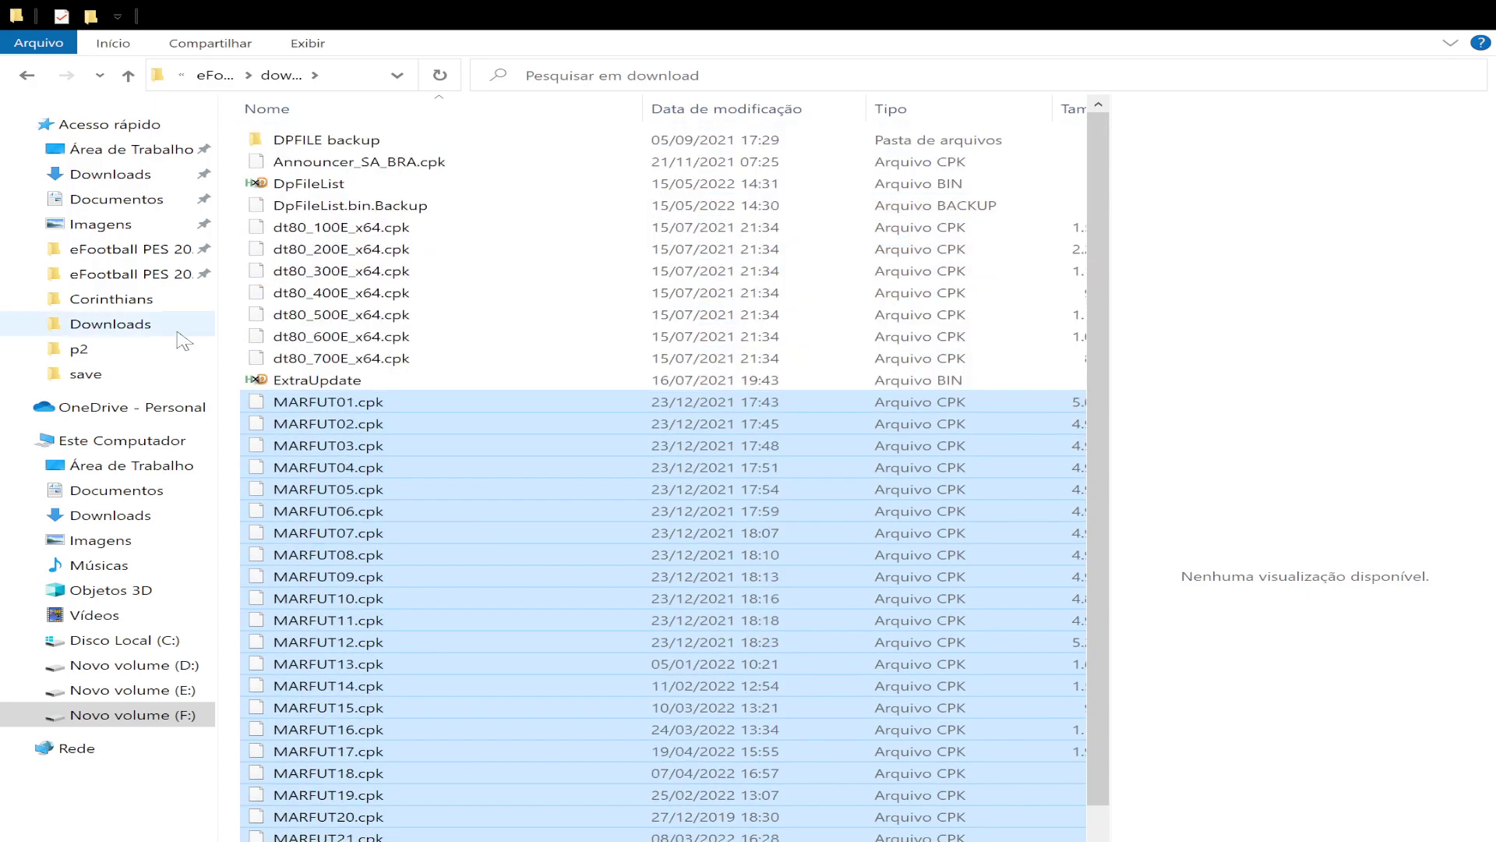
left_click(26, 75)
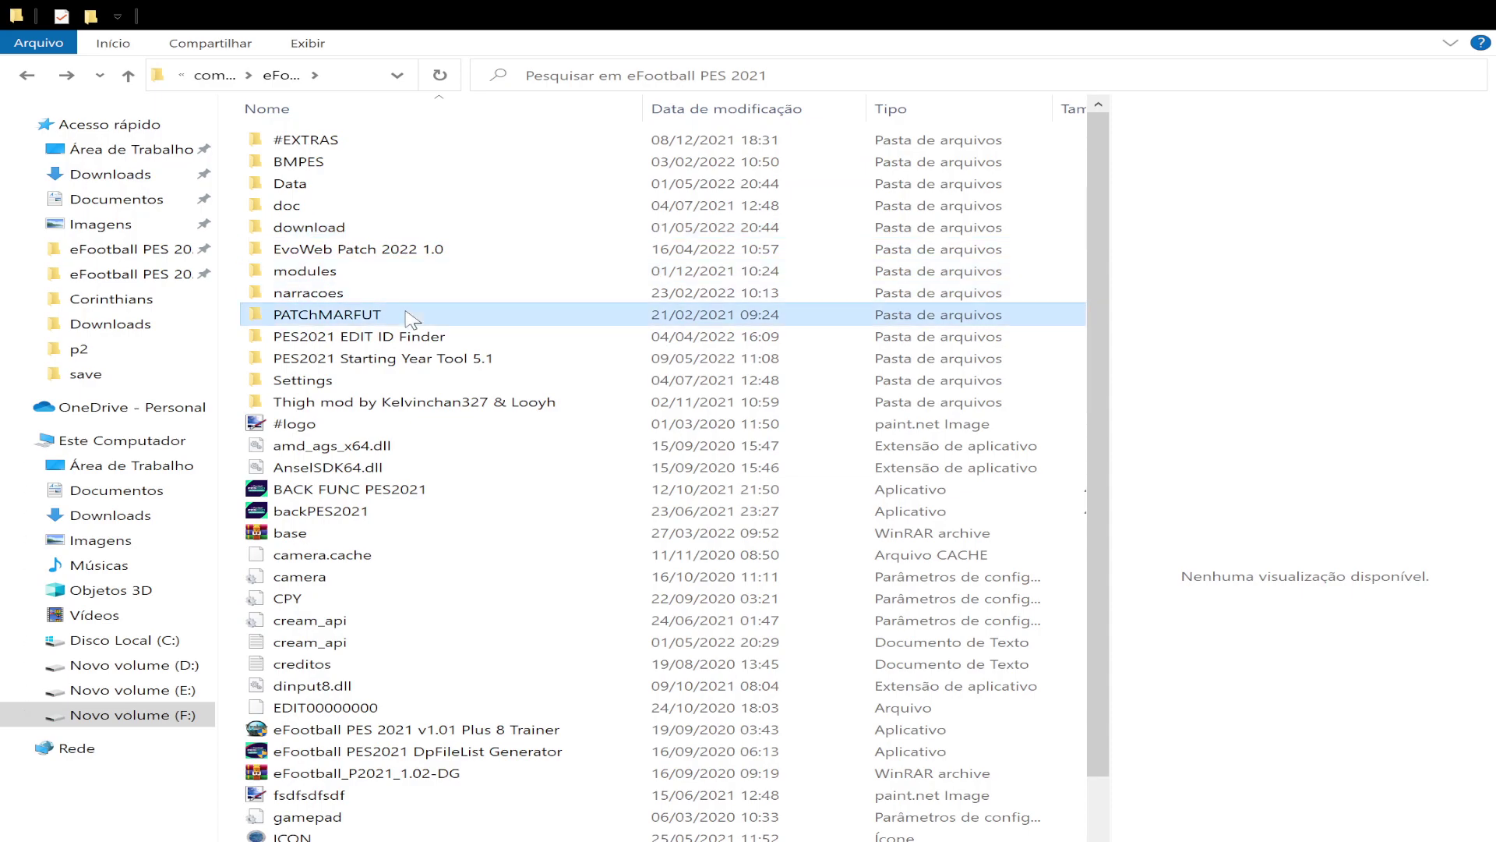
Open the PATChMARFUT folder, select its sider application, and go back to the game folder.
double_click(327, 314)
left_click(340, 598)
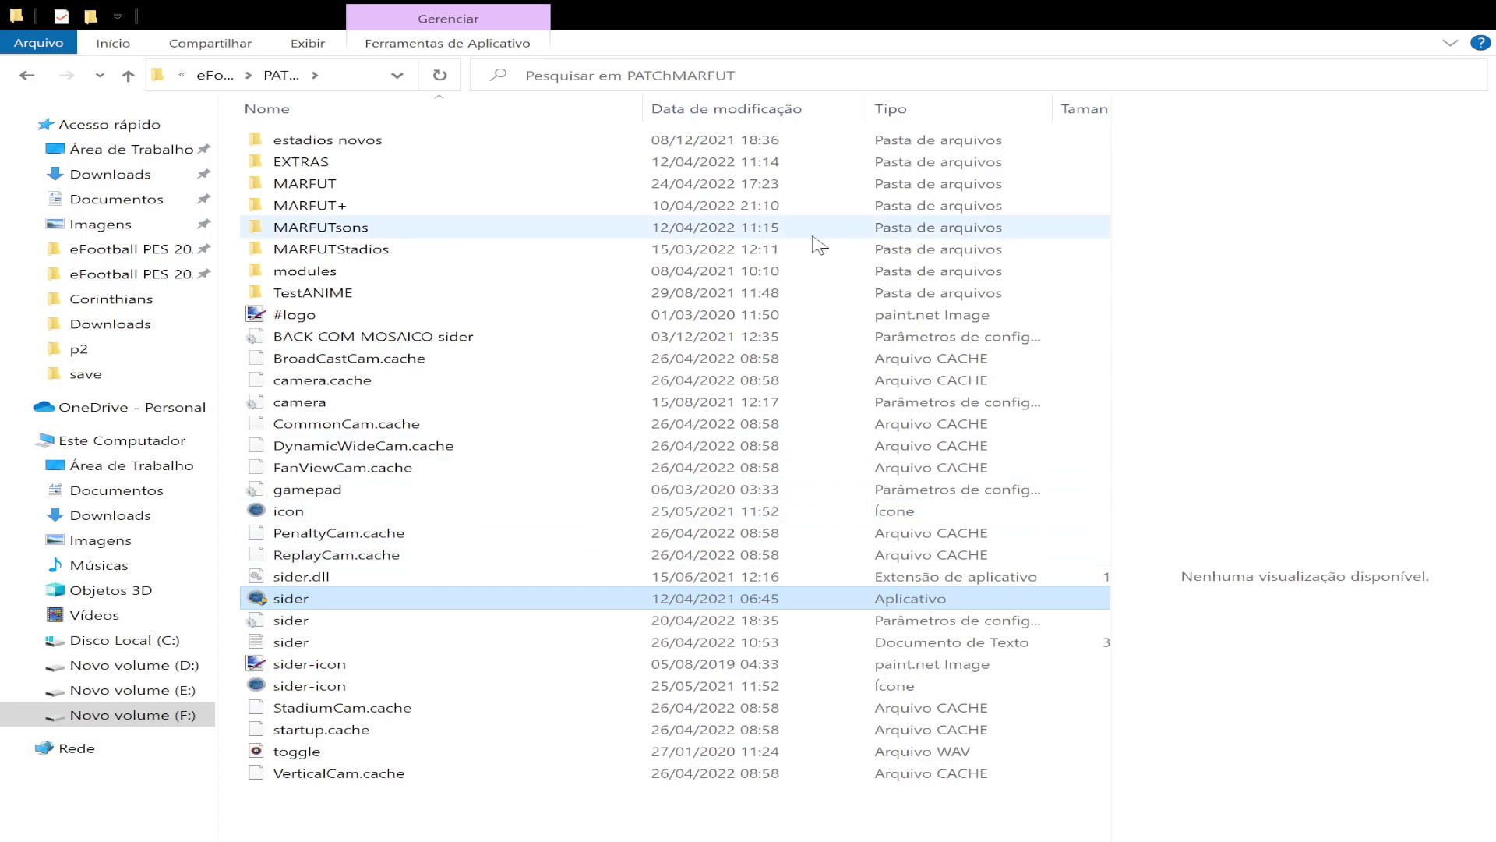
left_click(640, 269)
key("alt+Left")
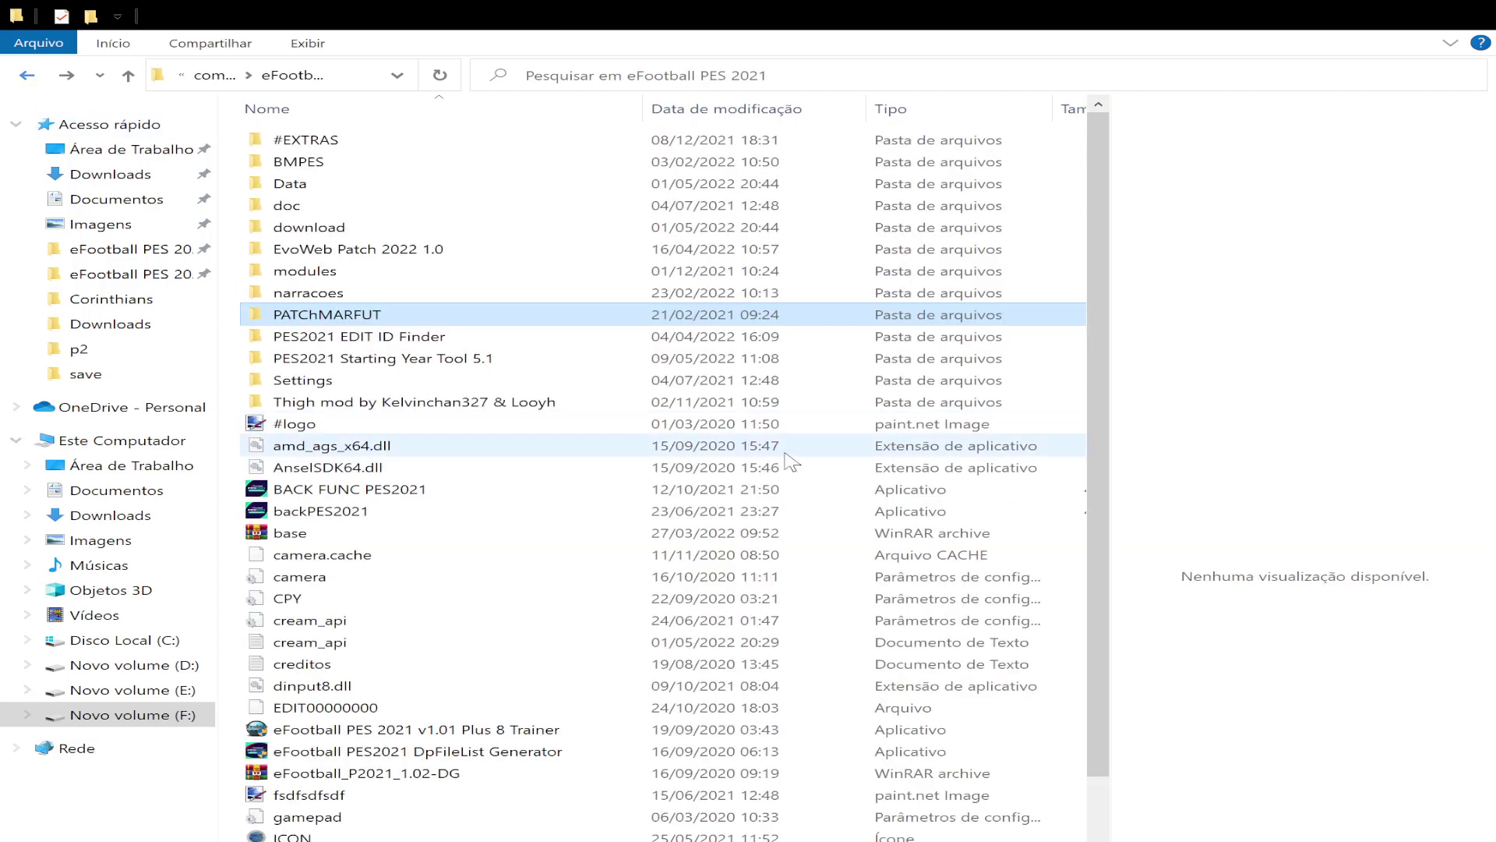
left_click(502, 466)
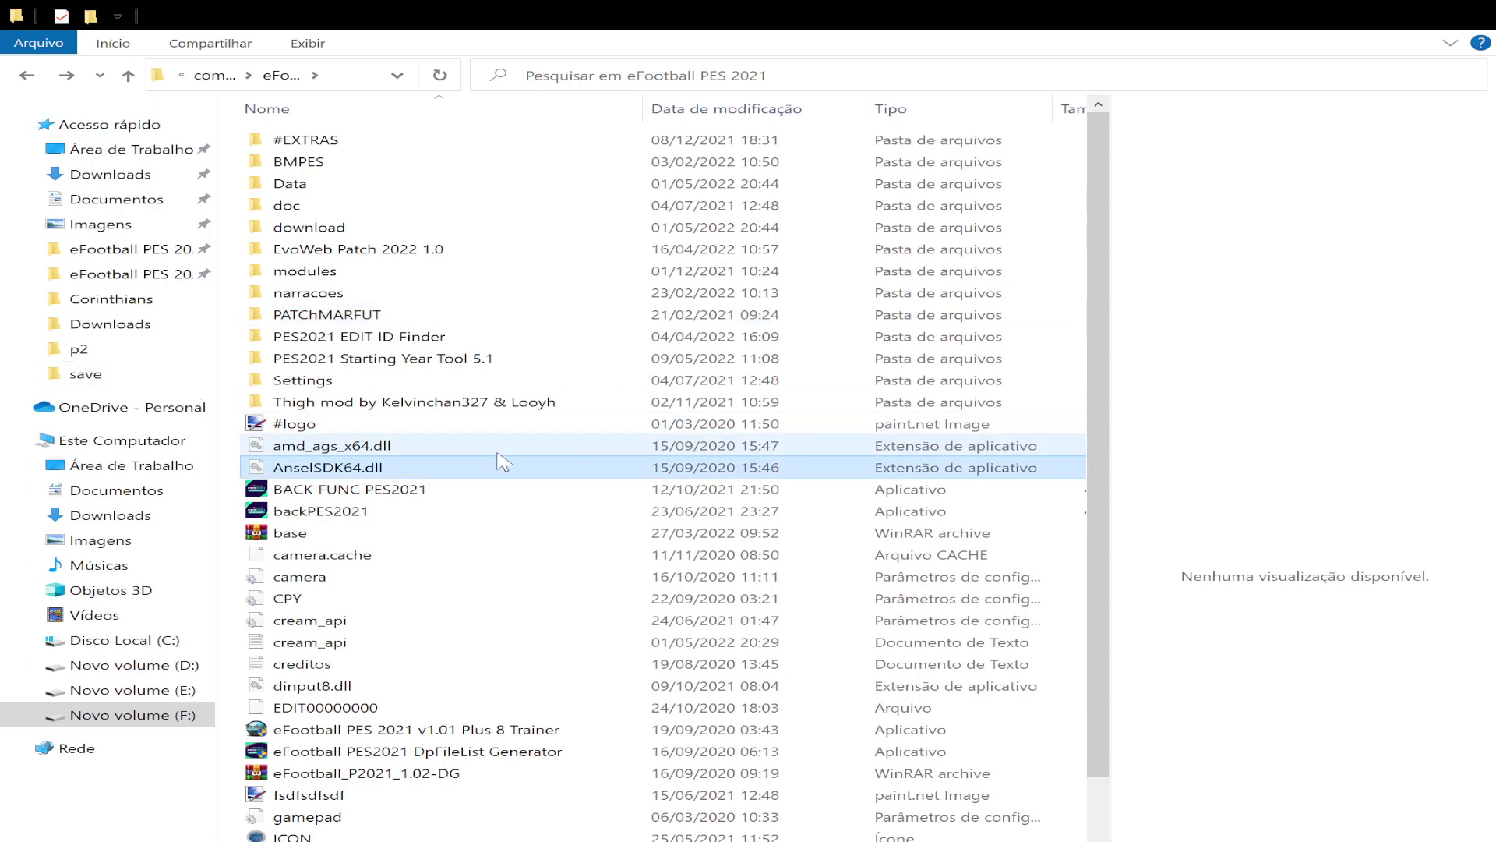